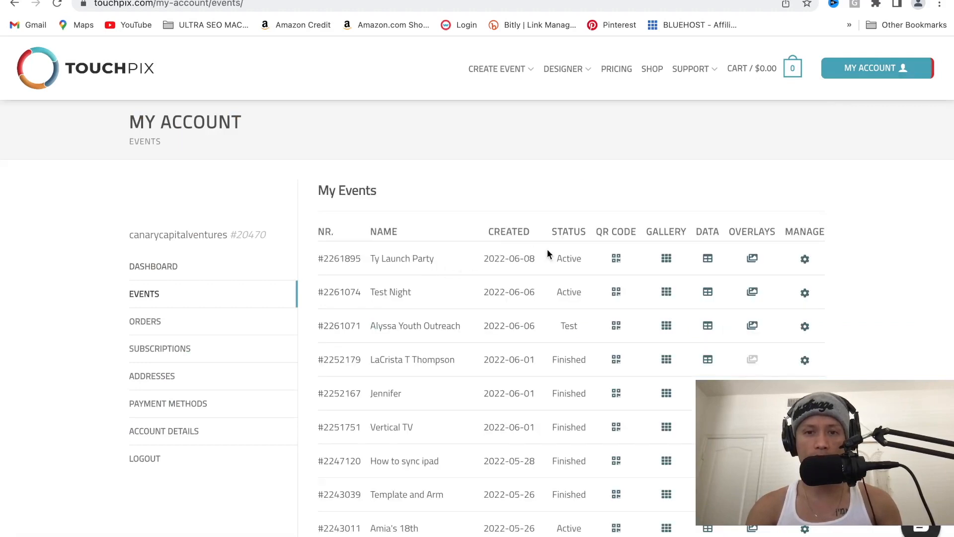
# Step: Start creating a new event and set its country to United States
pyautogui.moveTo(501, 74)
pyautogui.click(502, 101)
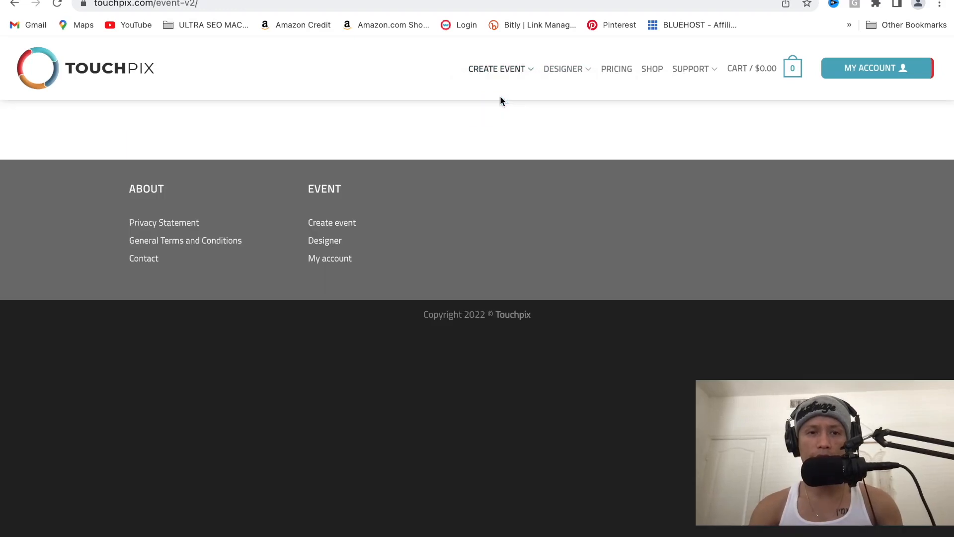
pyautogui.scroll(-2, 497, 159)
pyautogui.scroll(2, 498, 159)
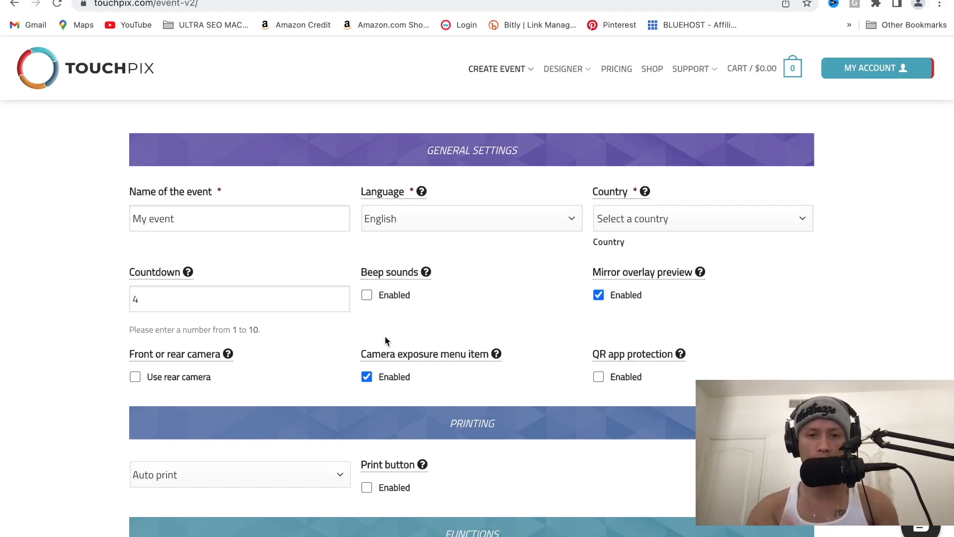
pyautogui.scroll(-2, 413, 269)
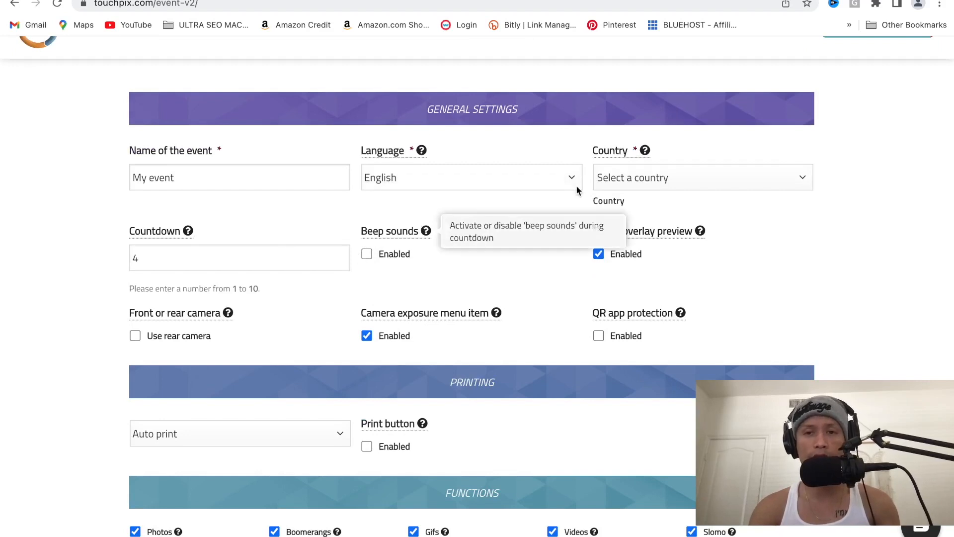
pyautogui.click(626, 178)
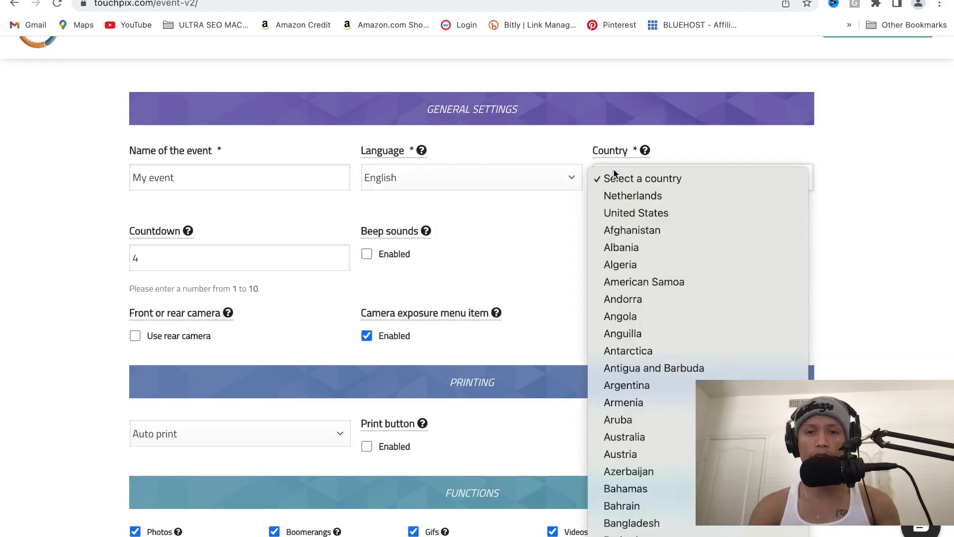
pyautogui.click(660, 214)
# Step: Set the event's countdown to 3 in the general settings
pyautogui.scroll(2, 524, 269)
pyautogui.scroll(-1, 525, 269)
pyautogui.scroll(1, 525, 269)
pyautogui.doubleClick(192, 297)
pyautogui.write('3')
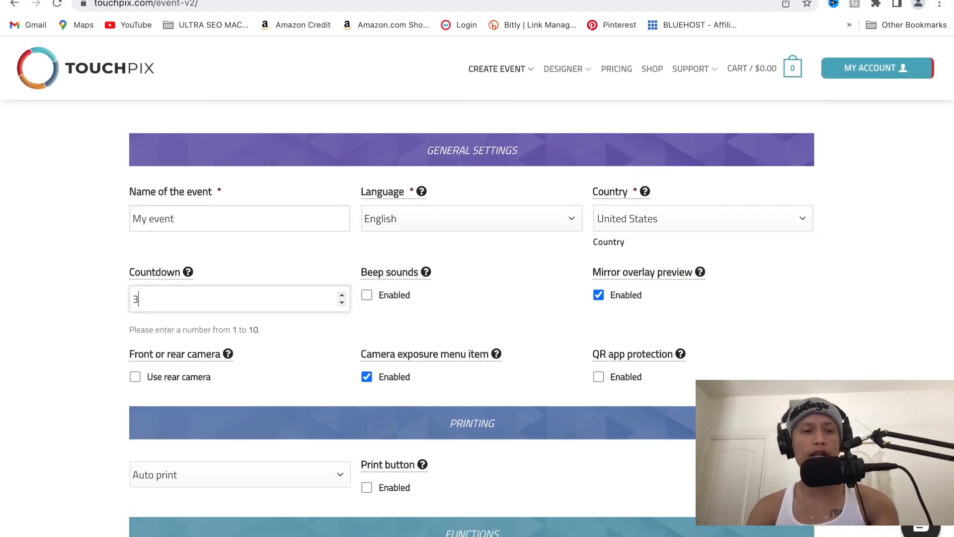
pyautogui.click(276, 249)
# Step: Enable beep sounds and the rear camera, and disable the mirror overlay preview in the general settings
pyautogui.scroll(-1, 319, 244)
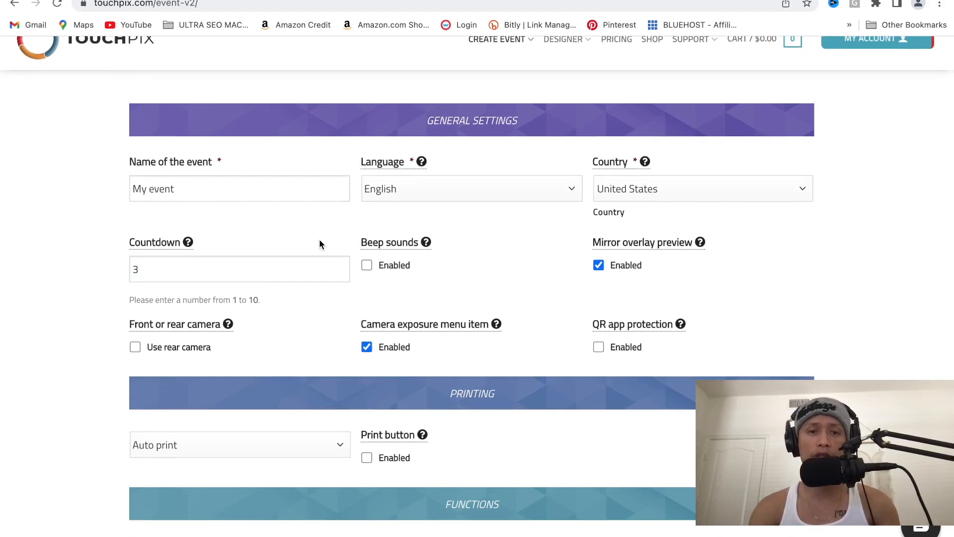
pyautogui.scroll(-2, 320, 241)
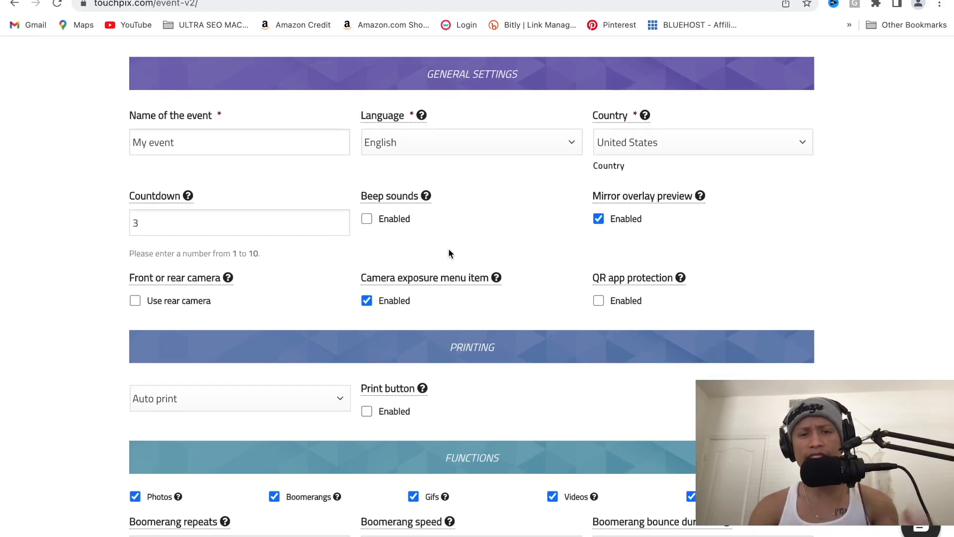
pyautogui.scroll(1, 448, 254)
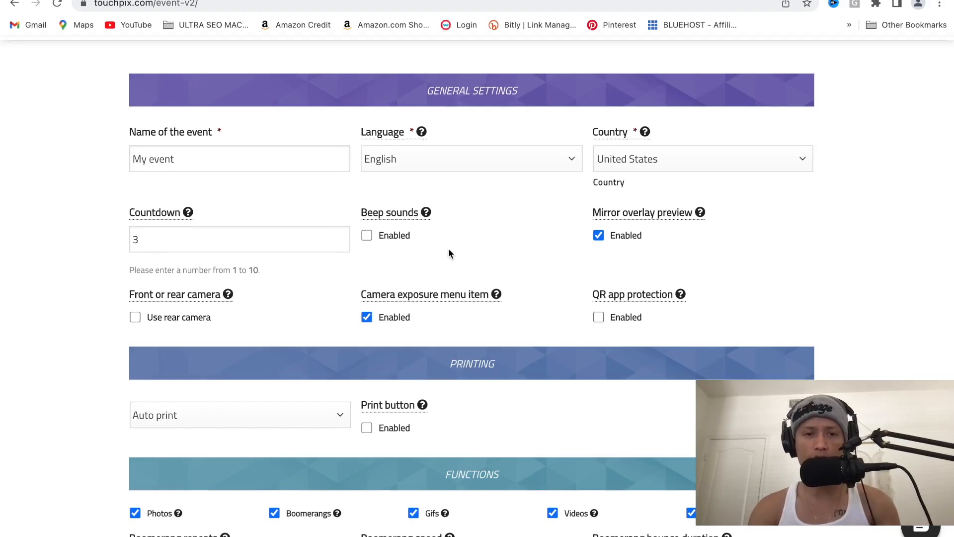
pyautogui.scroll(-1, 449, 254)
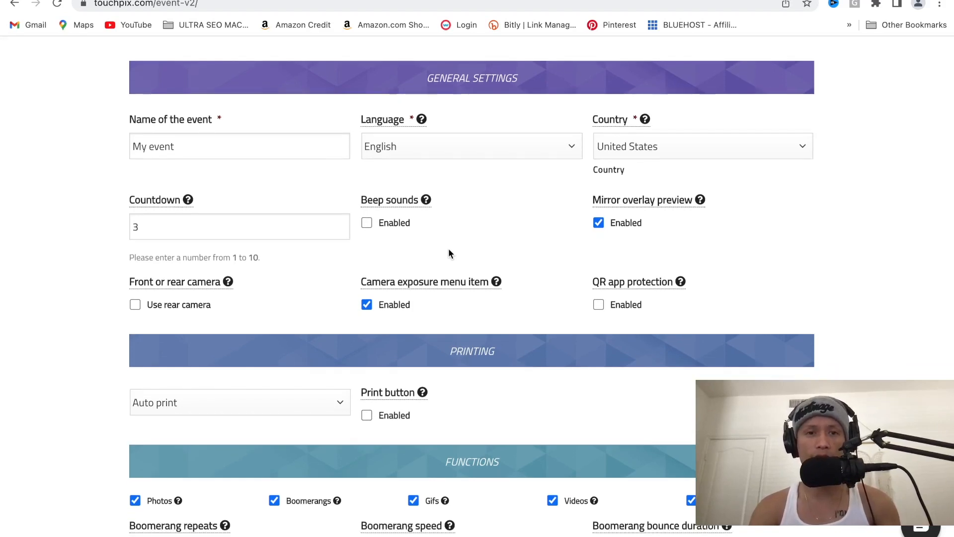
pyautogui.scroll(-1, 448, 253)
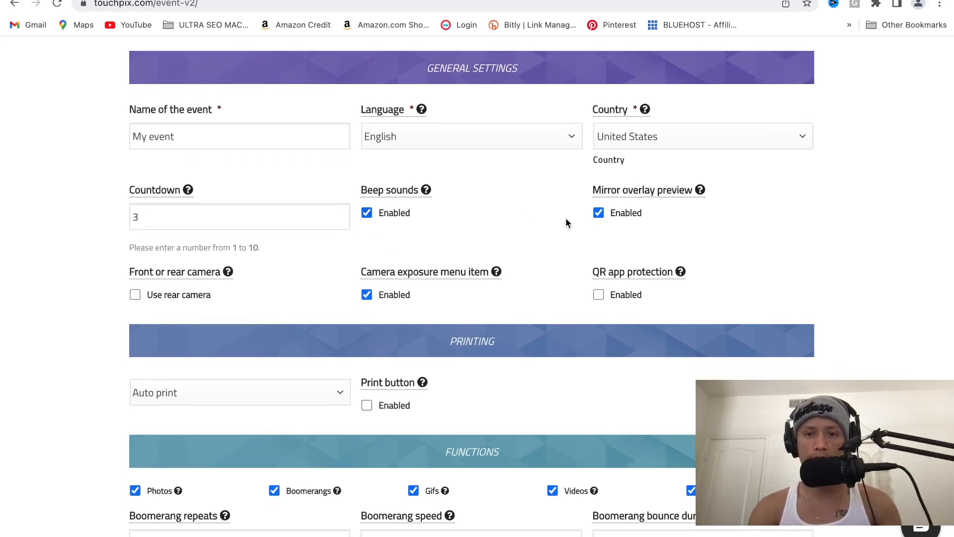
pyautogui.click(603, 213)
pyautogui.click(179, 298)
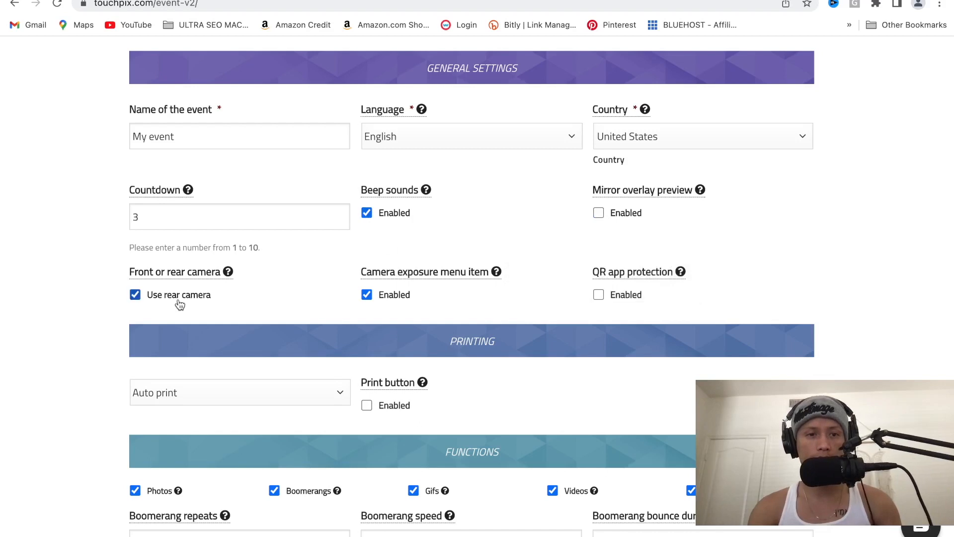
# Step: Set the event's printing option to No printing
pyautogui.scroll(-4, 323, 290)
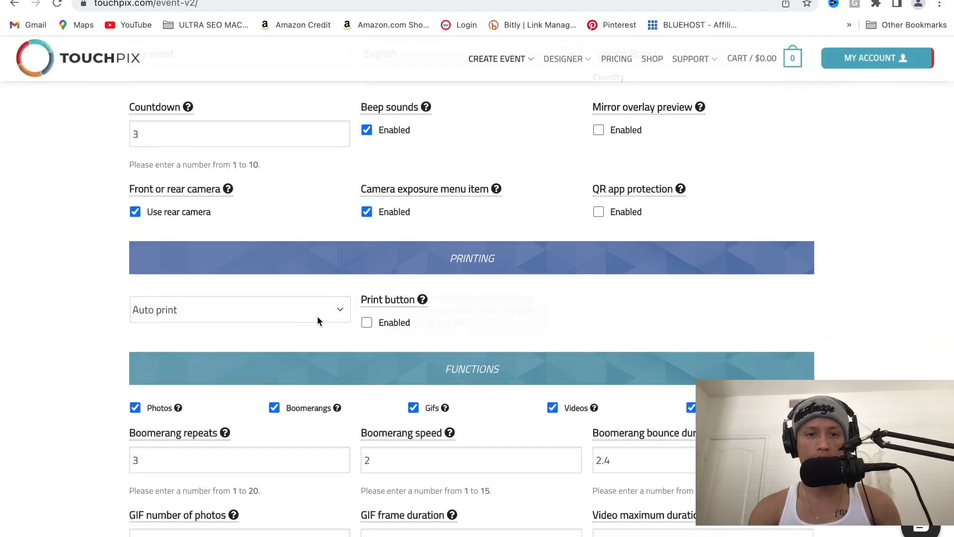
pyautogui.click(306, 314)
pyautogui.click(293, 296)
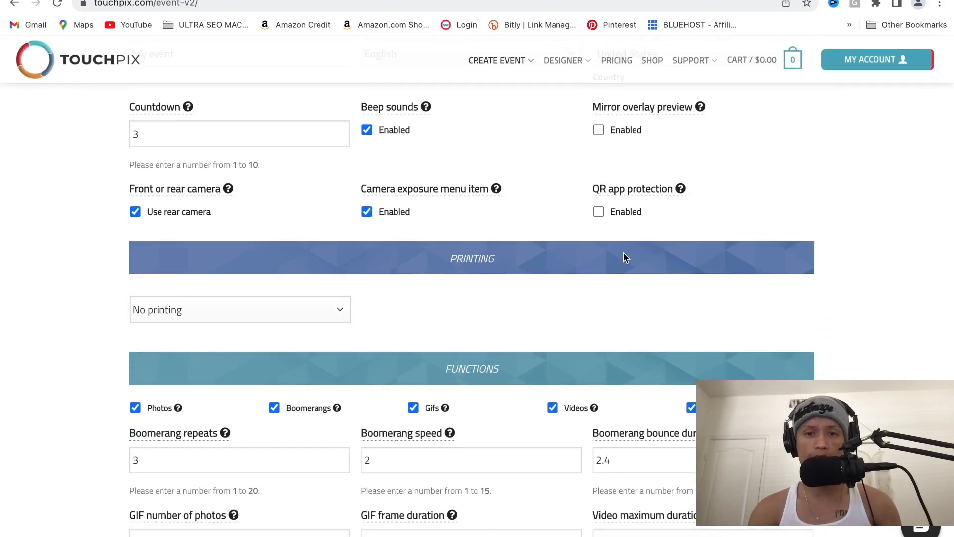
# Step: Turn off the Photos, Boomerangs, Gifs and Videos functions for the event
pyautogui.scroll(-2, 624, 256)
pyautogui.scroll(-6, 623, 257)
pyautogui.click(133, 213)
pyautogui.click(274, 213)
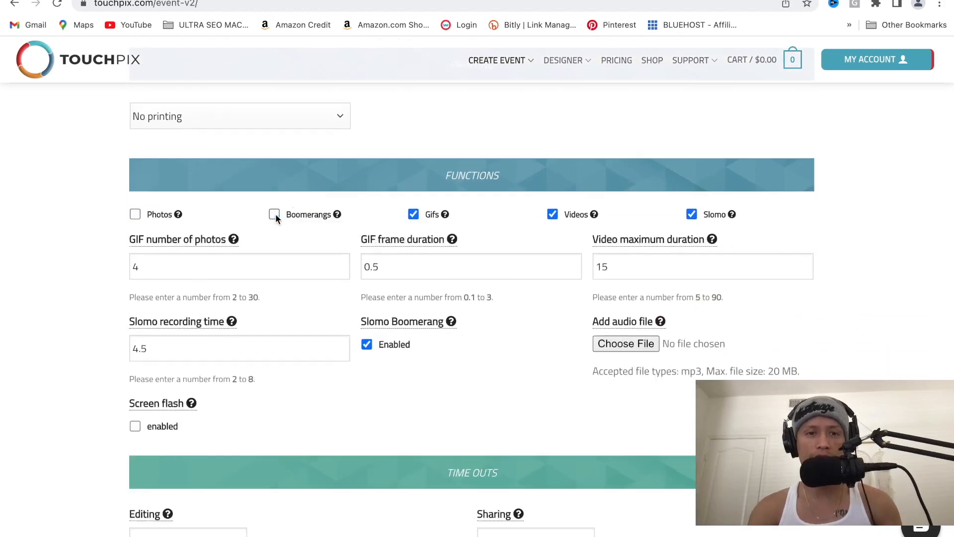
pyautogui.click(407, 214)
pyautogui.click(553, 214)
# Step: Set the Slomo recording time to 6
pyautogui.click(266, 274)
pyautogui.doubleClick(266, 274)
pyautogui.write('6')
pyautogui.click(348, 329)
# Step: Set both the Editing and the Sharing time outs to 3
pyautogui.scroll(-2, 320, 344)
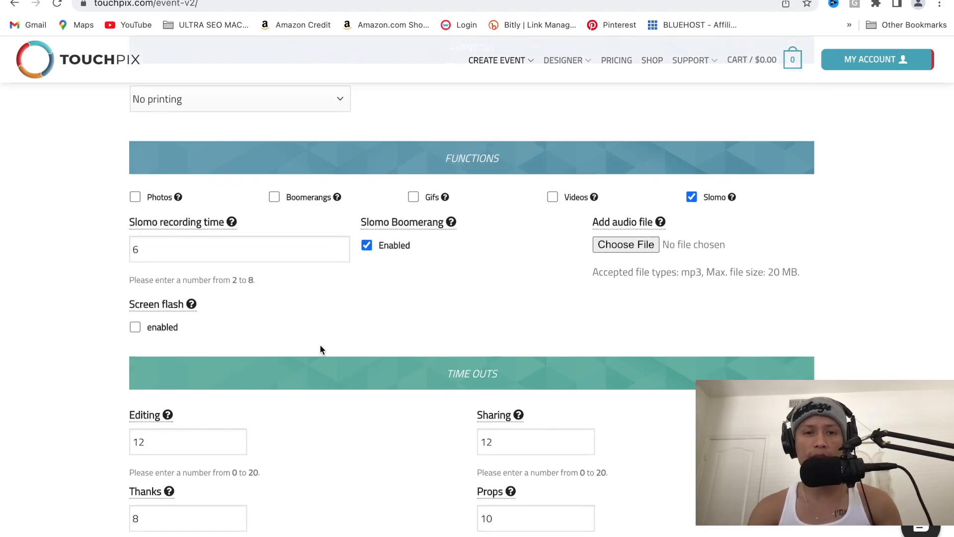
pyautogui.click(216, 365)
pyautogui.doubleClick(216, 365)
pyautogui.write('3')
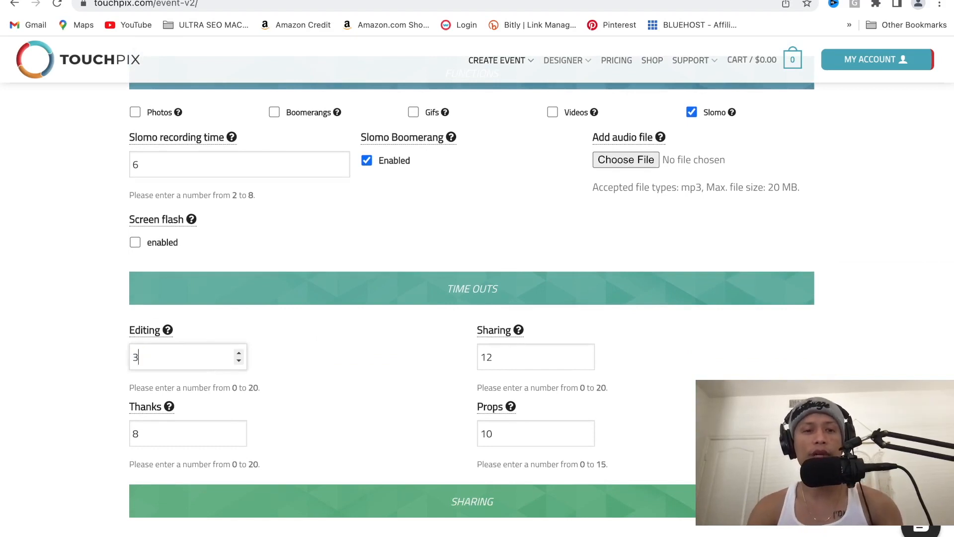
pyautogui.click(524, 359)
pyautogui.doubleClick(524, 360)
pyautogui.write('3')
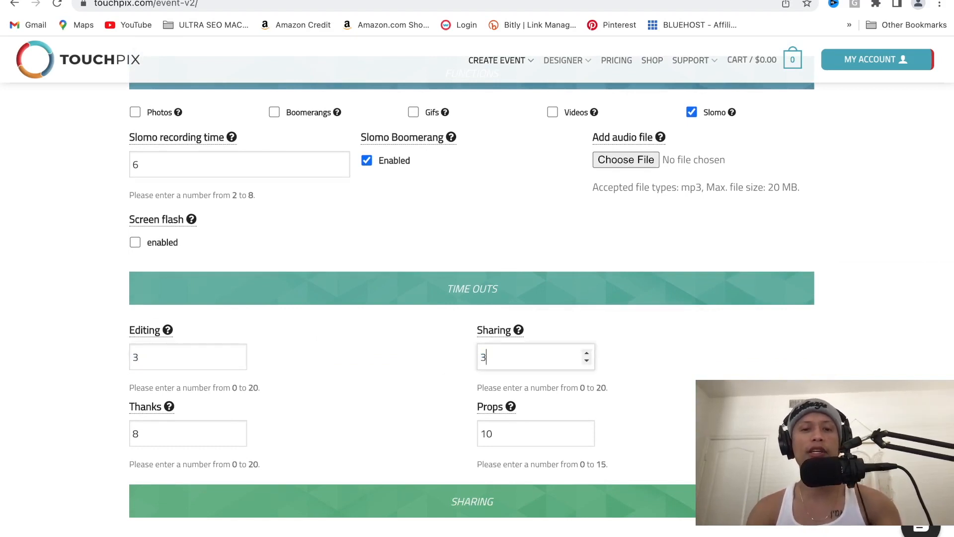
# Step: Set both the Thanks and the Props time outs to 3
pyautogui.scroll(-1, 410, 366)
pyautogui.click(185, 391)
pyautogui.doubleClick(185, 391)
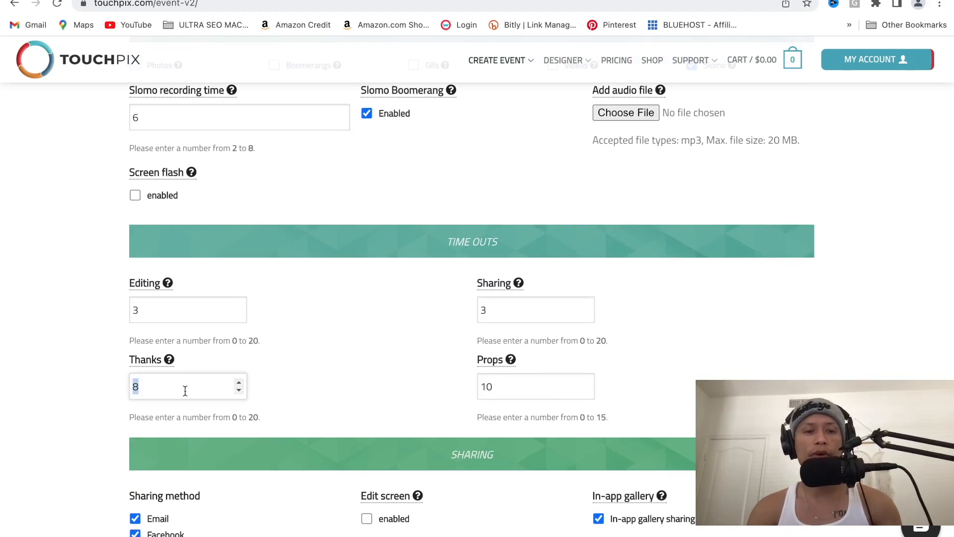
pyautogui.write('3')
pyautogui.scroll(-1, 313, 349)
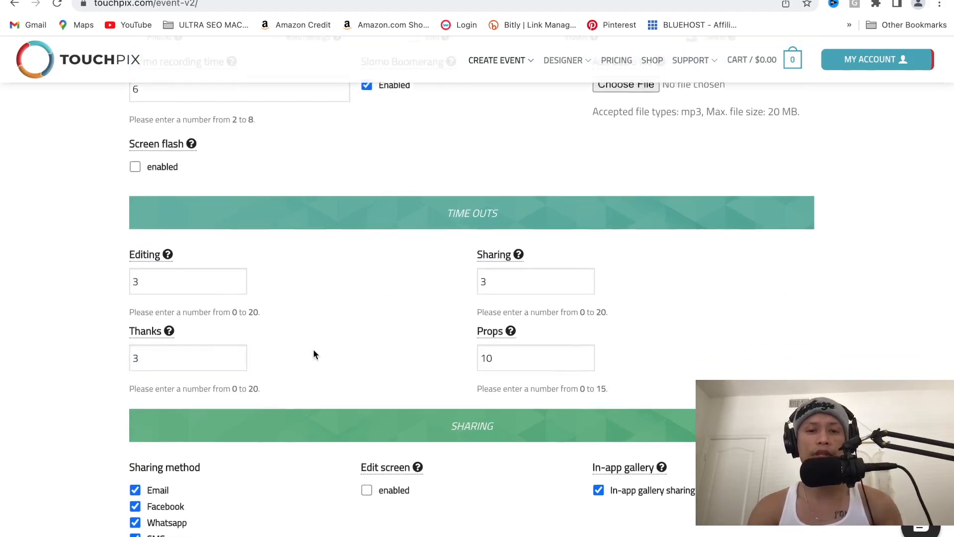
pyautogui.click(515, 338)
pyautogui.doubleClick(515, 338)
pyautogui.write('3')
# Step: Review the Sharing, Props and Branding sections of the event form
pyautogui.scroll(-6, 393, 326)
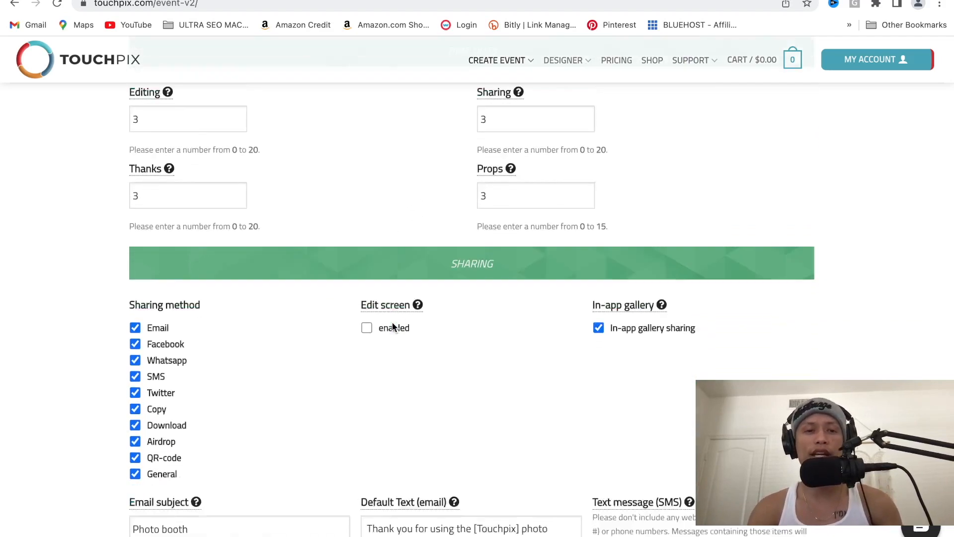
pyautogui.scroll(-1, 393, 326)
pyautogui.scroll(-1, 298, 380)
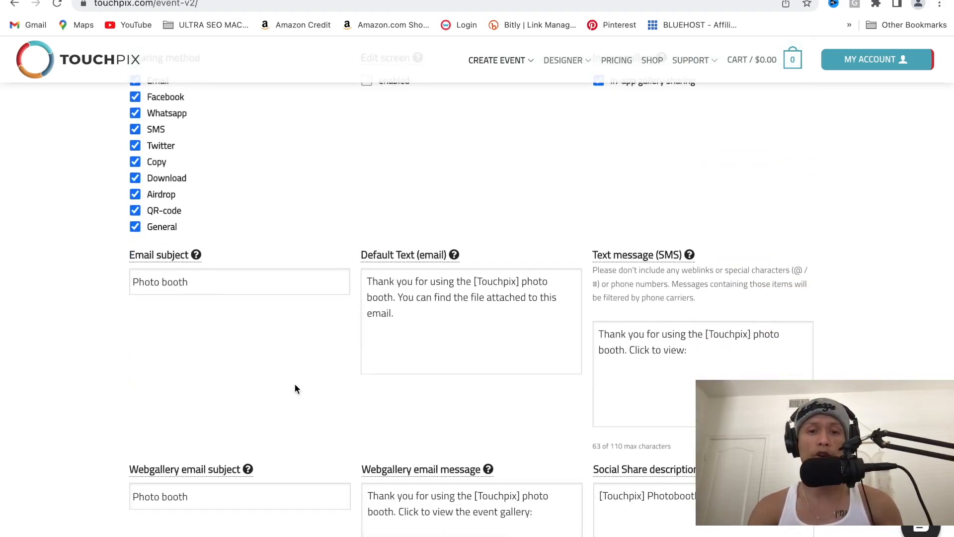
pyautogui.scroll(-6, 295, 388)
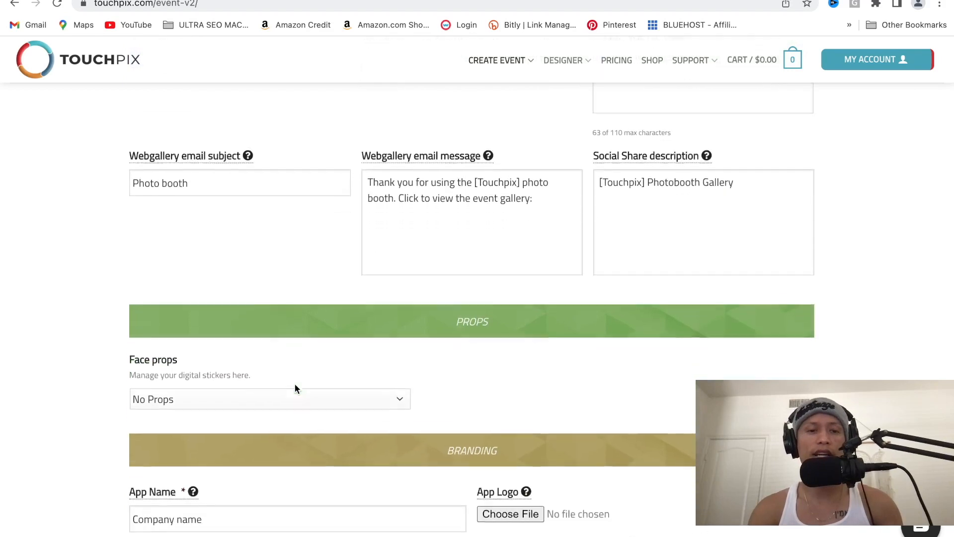
pyautogui.scroll(-4, 285, 397)
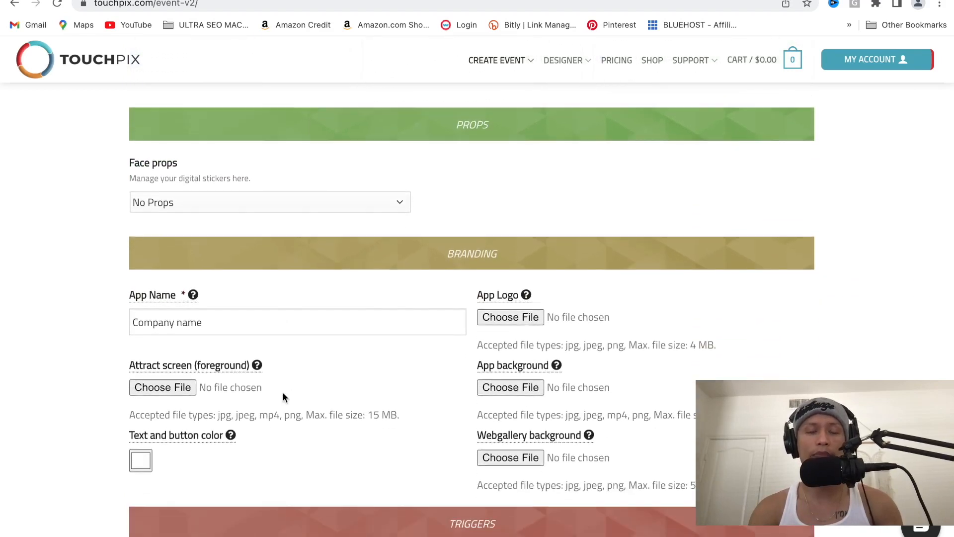
pyautogui.scroll(-1, 283, 396)
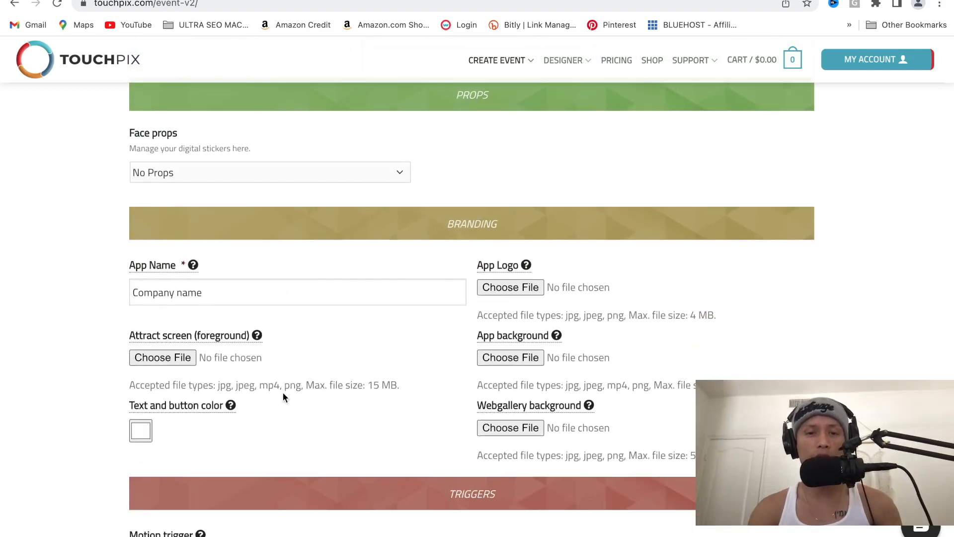
pyautogui.scroll(-1, 307, 343)
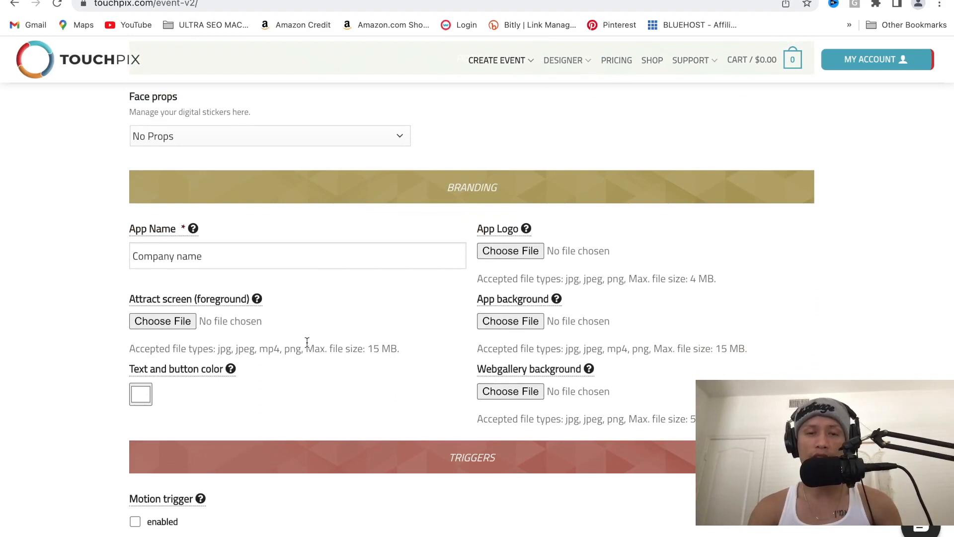
pyautogui.scroll(-1, 350, 304)
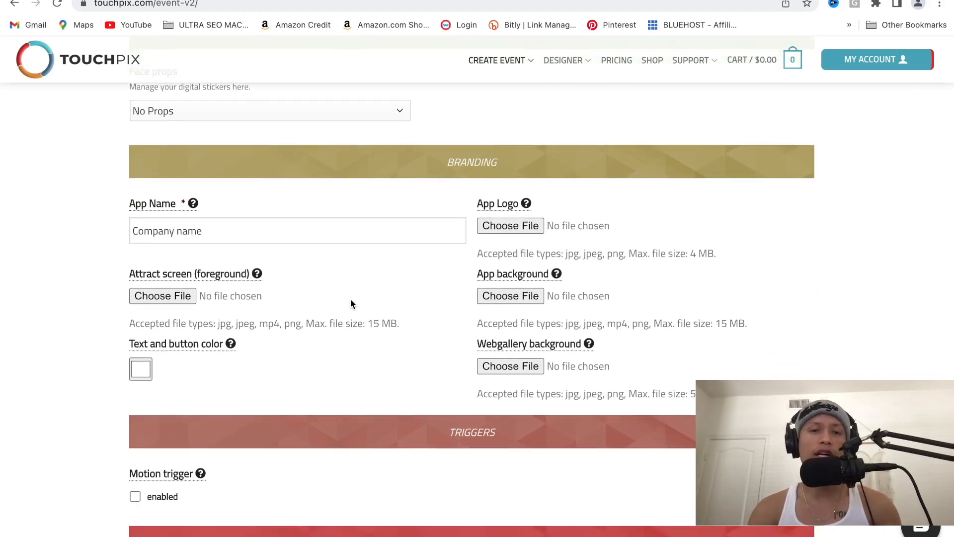
pyautogui.scroll(-1, 350, 300)
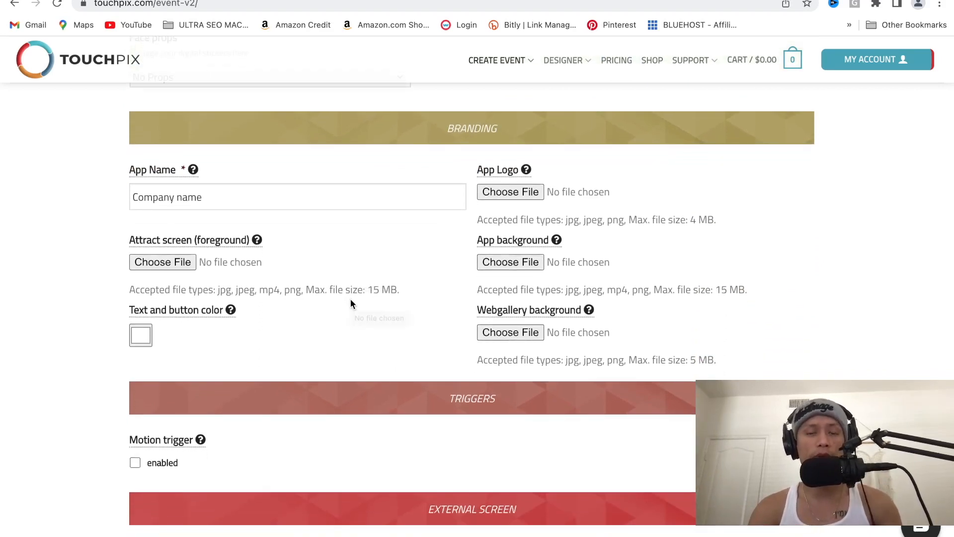
pyautogui.scroll(-2, 350, 300)
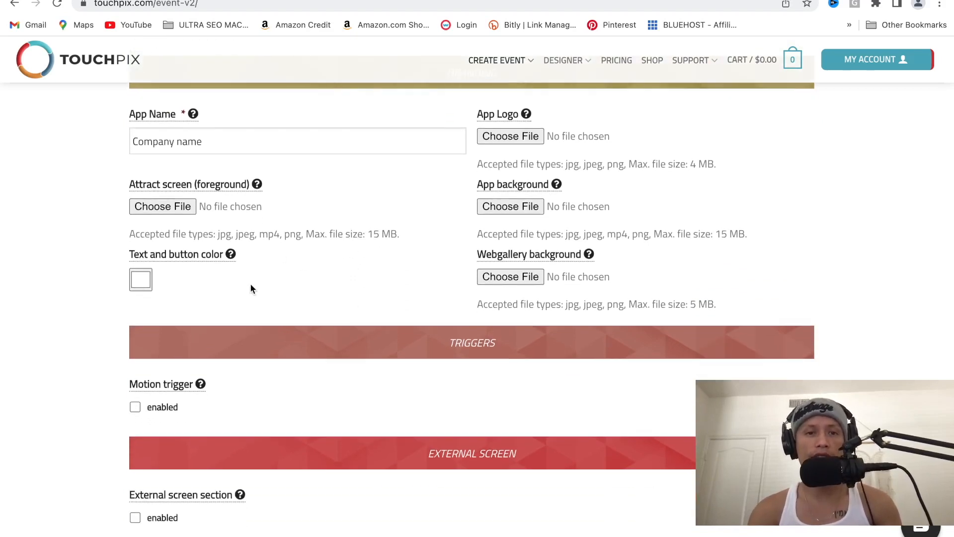
# Step: Enable the motion trigger and the external screen section for the event
pyautogui.scroll(-3, 250, 287)
pyautogui.click(135, 314)
pyautogui.scroll(3, 238, 293)
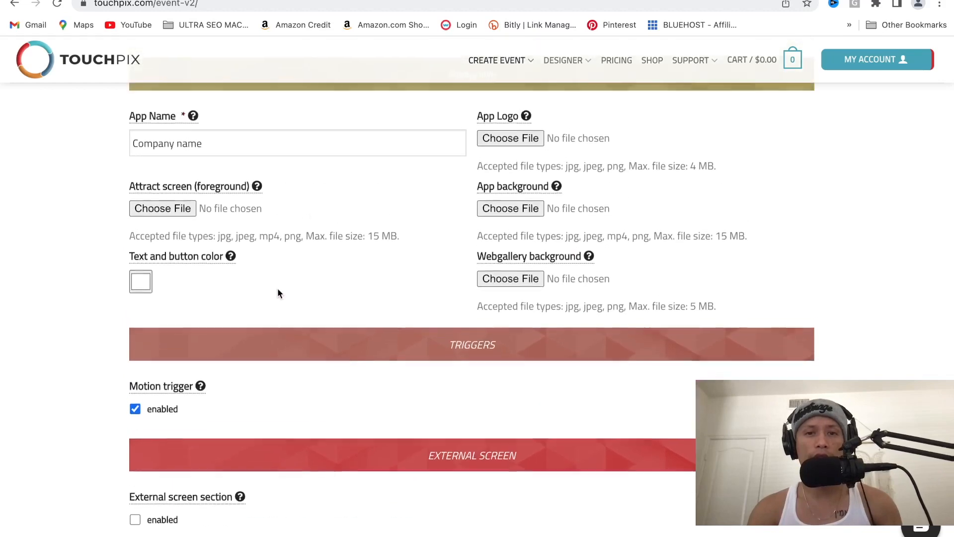
pyautogui.scroll(-3, 308, 310)
pyautogui.click(135, 346)
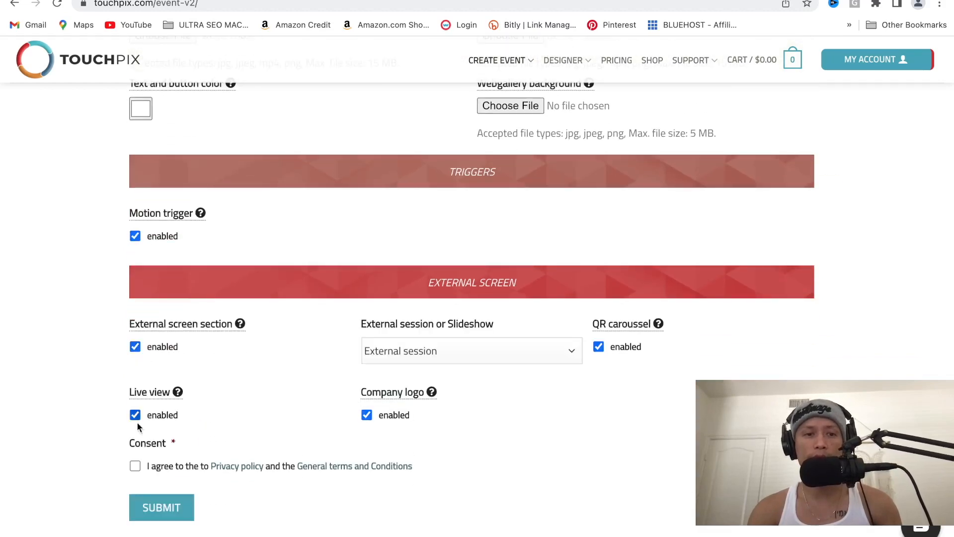
# Step: Submit the event with consent to the privacy policy and terms given, and open it in the designer
pyautogui.scroll(-1, 212, 424)
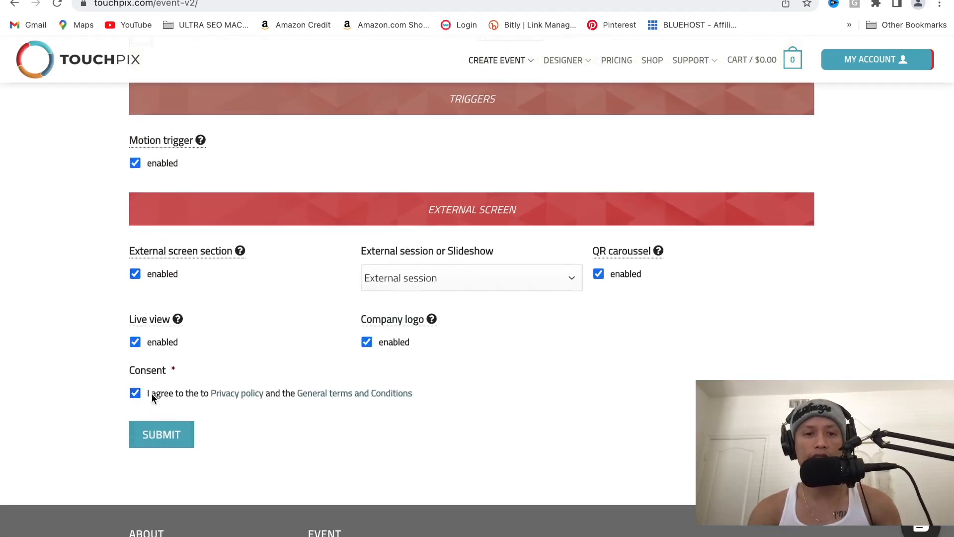
pyautogui.scroll(15, 243, 415)
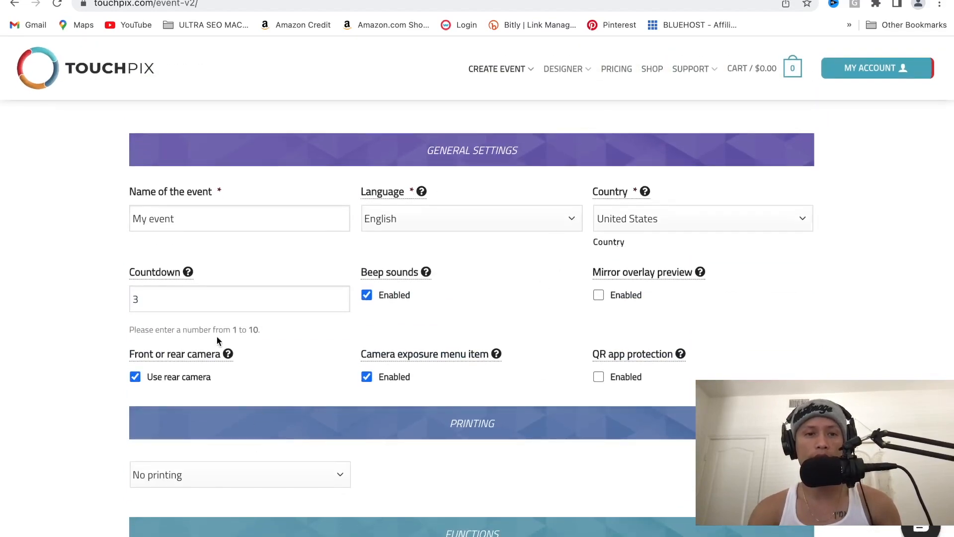
pyautogui.scroll(-15, 217, 340)
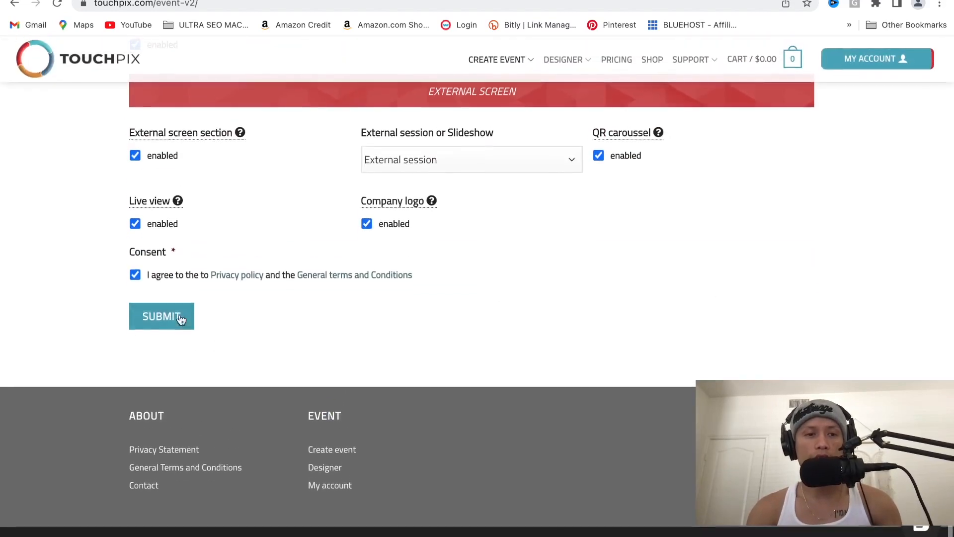
pyautogui.click(180, 319)
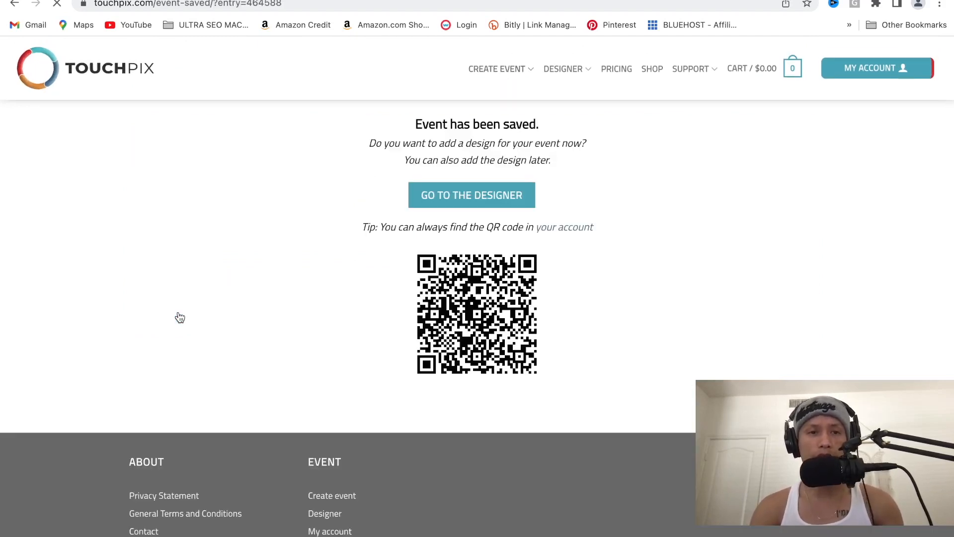
pyautogui.click(460, 197)
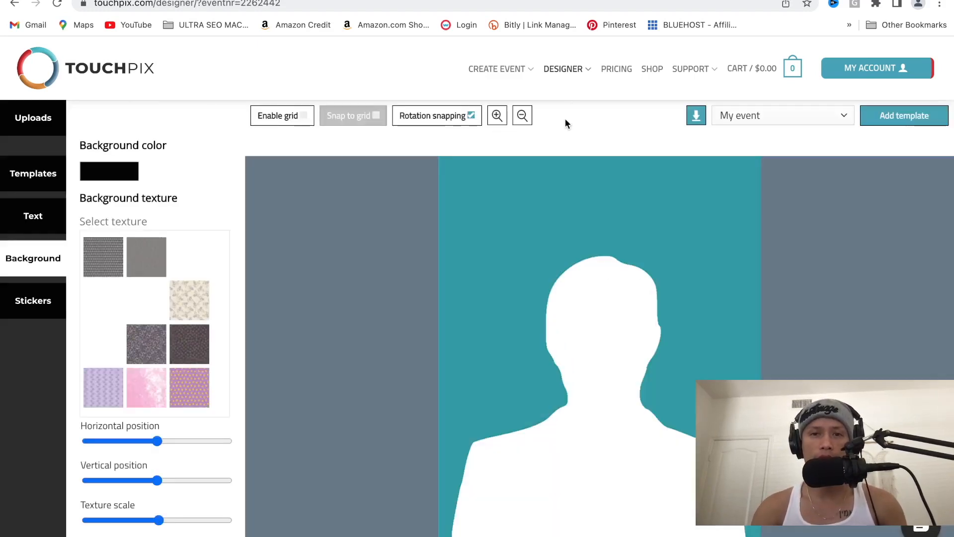
# Step: Load the Slomo overlay 5 template onto the designer canvas
pyautogui.moveTo(571, 74)
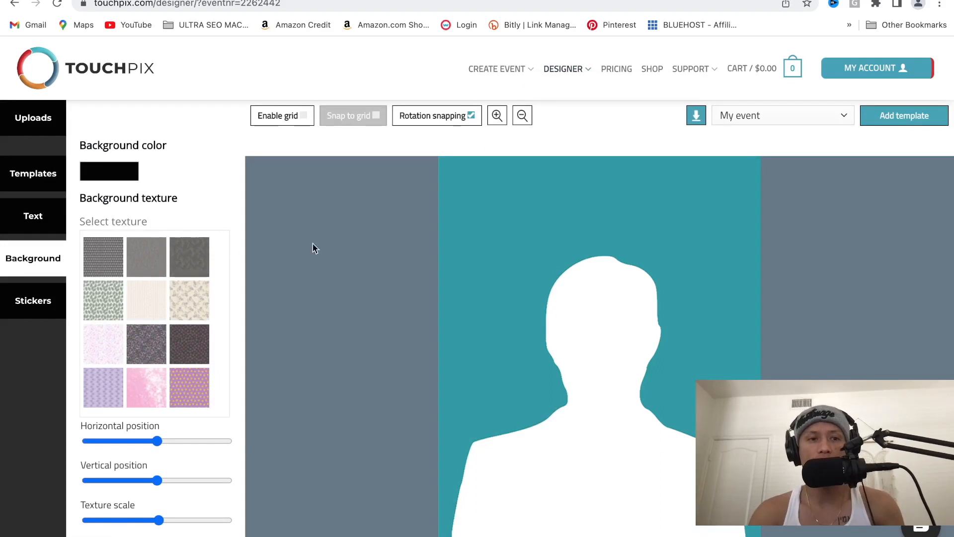
pyautogui.click(36, 183)
pyautogui.scroll(-7, 166, 285)
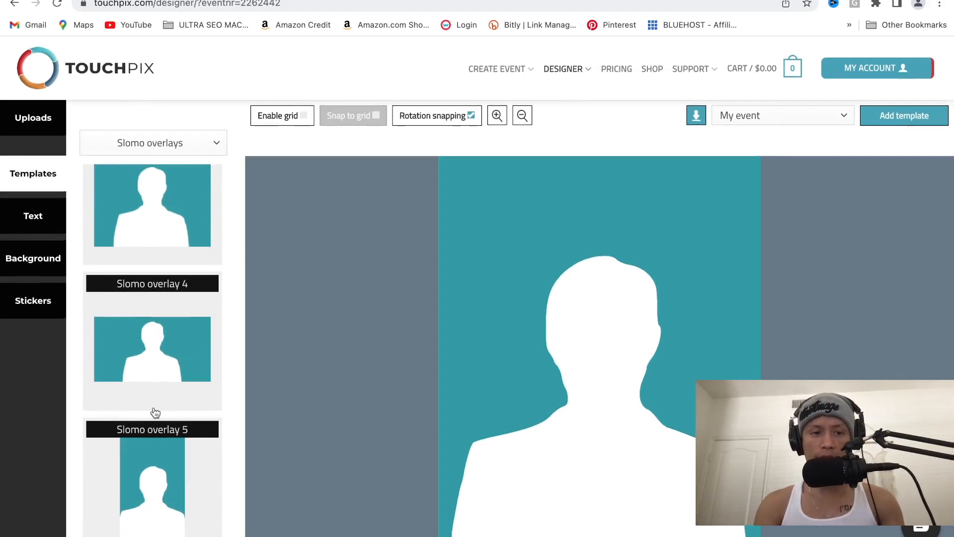
pyautogui.click(151, 487)
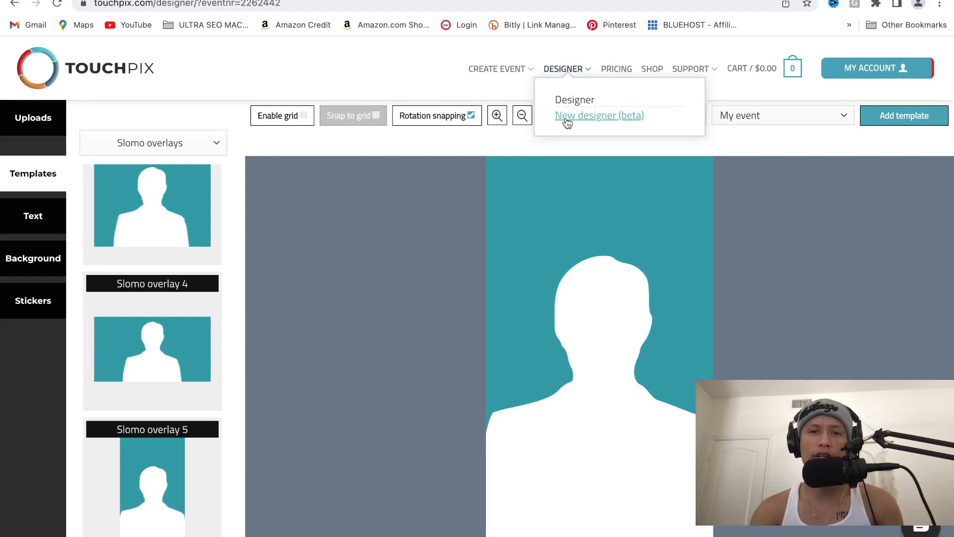
# Step: Switch to the new designer (beta), reload its blank page and log in through Touchpix
pyautogui.click(567, 123)
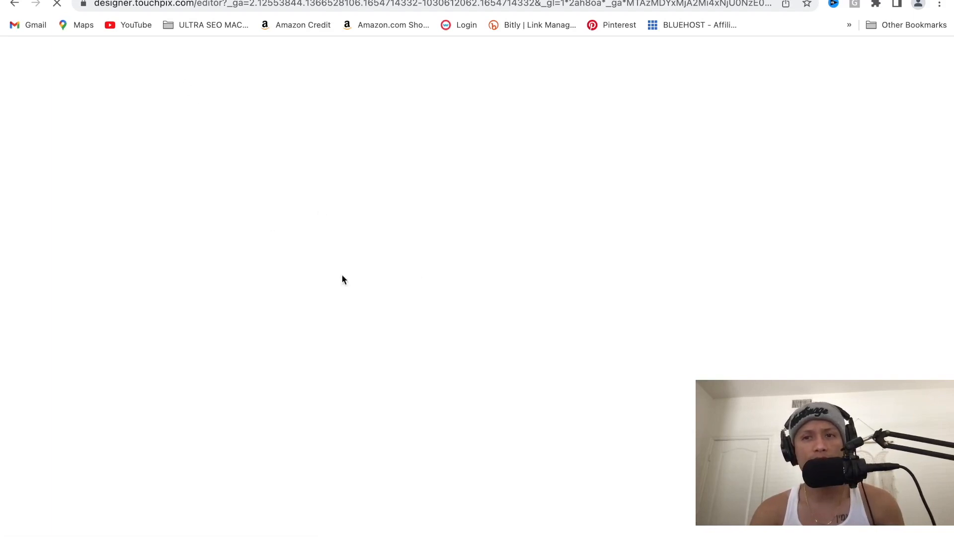
pyautogui.rightClick(388, 272)
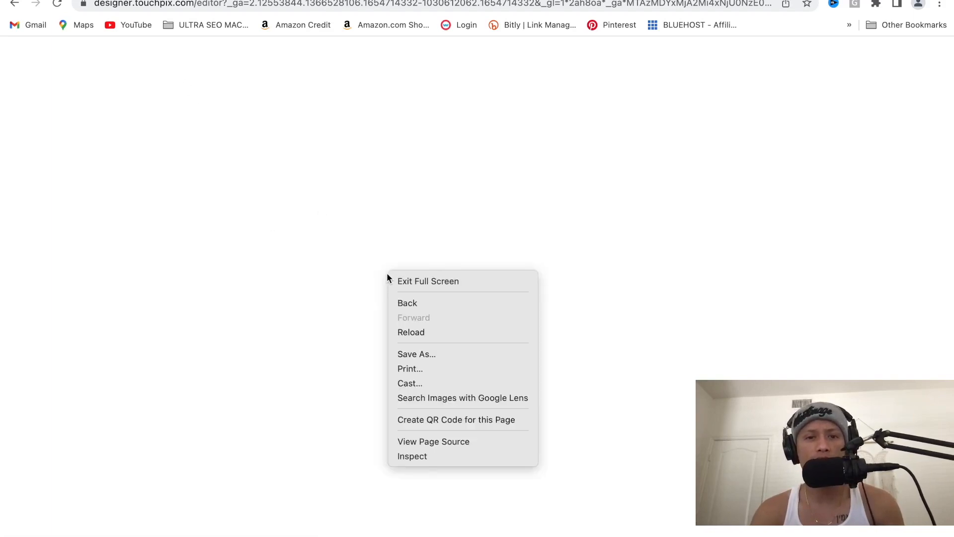
pyautogui.click(411, 332)
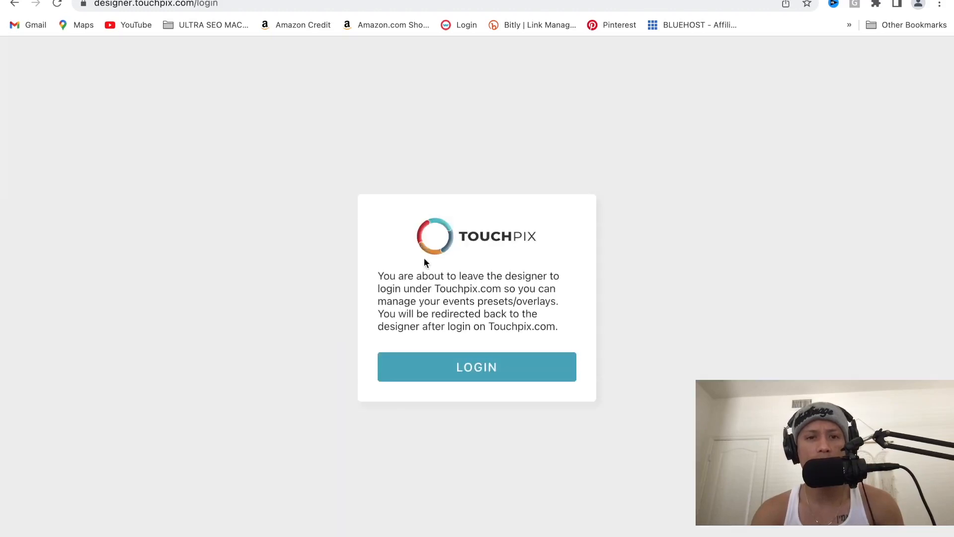
pyautogui.click(477, 368)
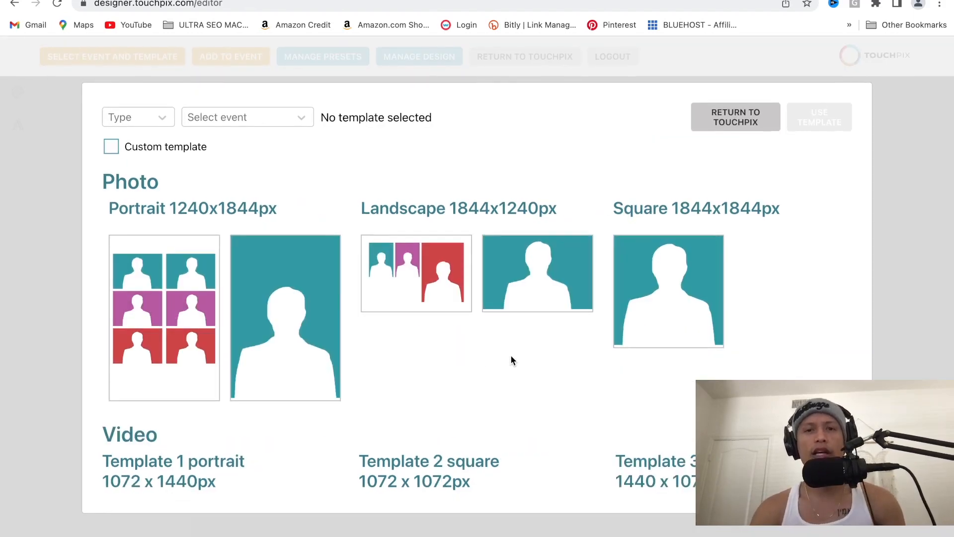
# Step: Choose "My event" as the event the design is for
pyautogui.scroll(-1, 512, 358)
pyautogui.scroll(1, 512, 359)
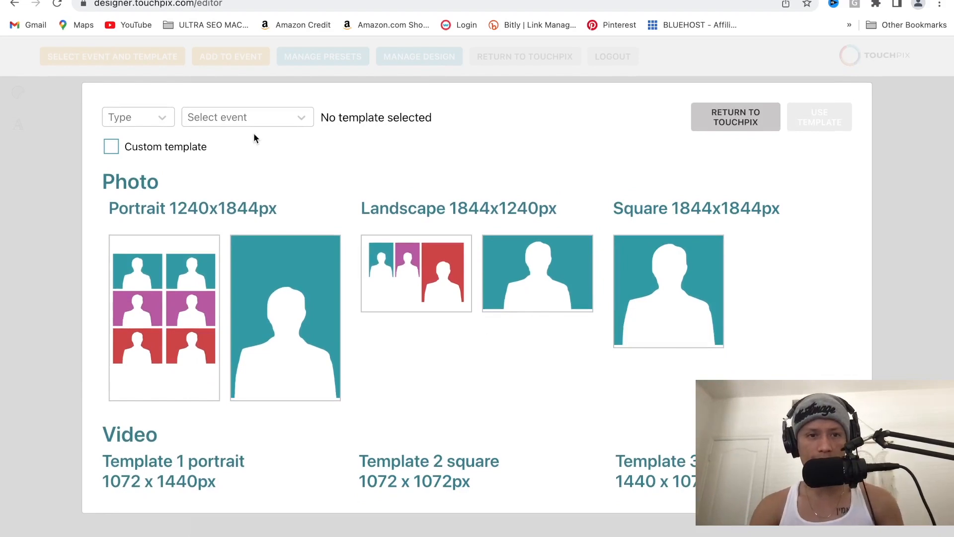
pyautogui.click(257, 119)
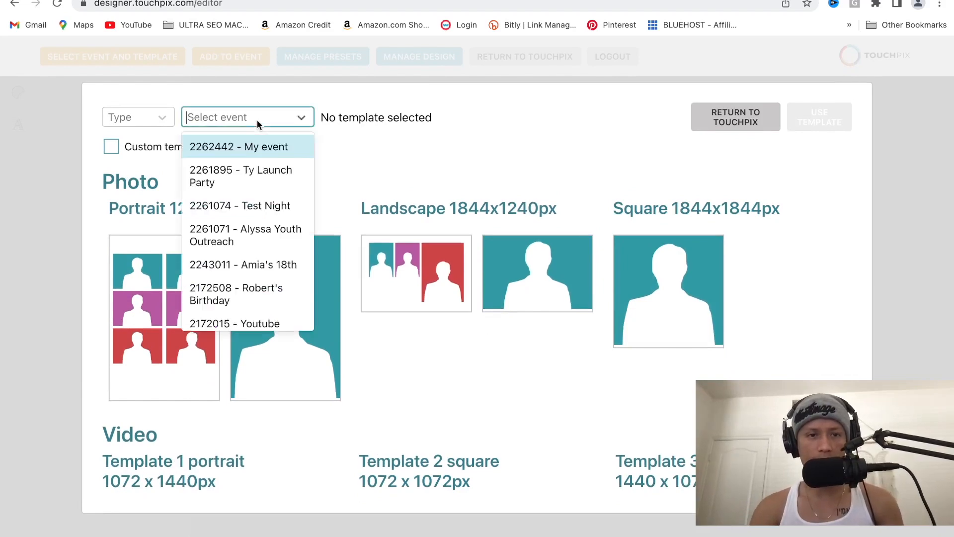
pyautogui.click(277, 147)
pyautogui.click(295, 117)
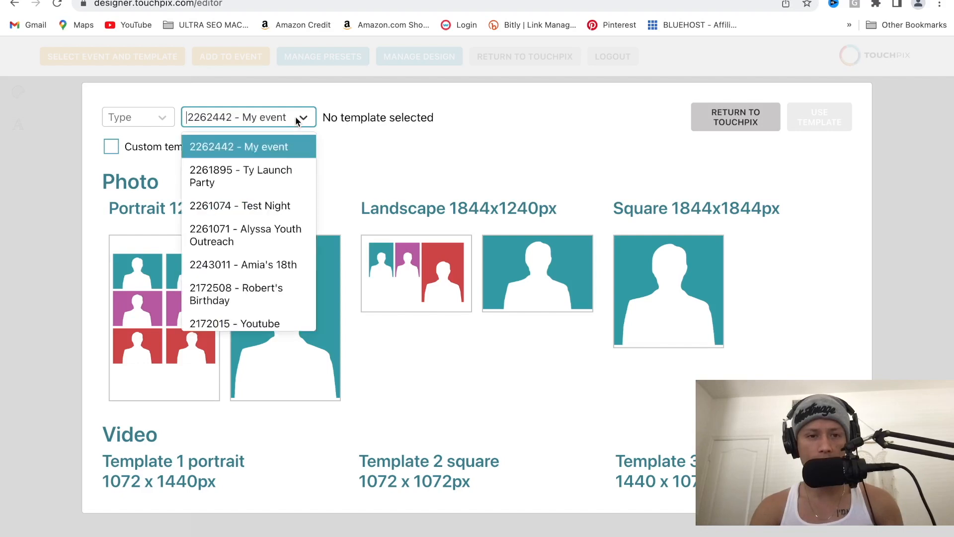
pyautogui.click(286, 140)
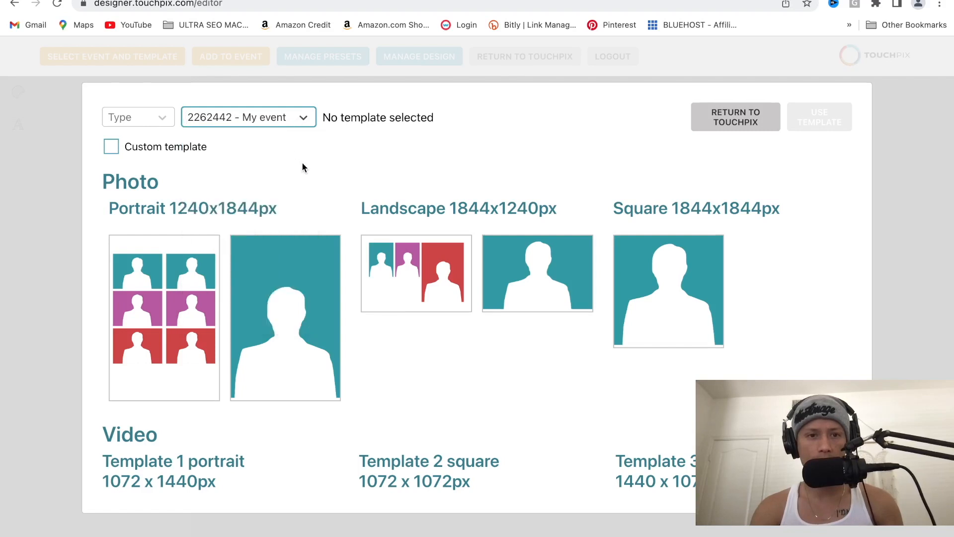
# Step: Examine the available photo and video templates with their orientations and pixel sizes
pyautogui.scroll(-5, 310, 226)
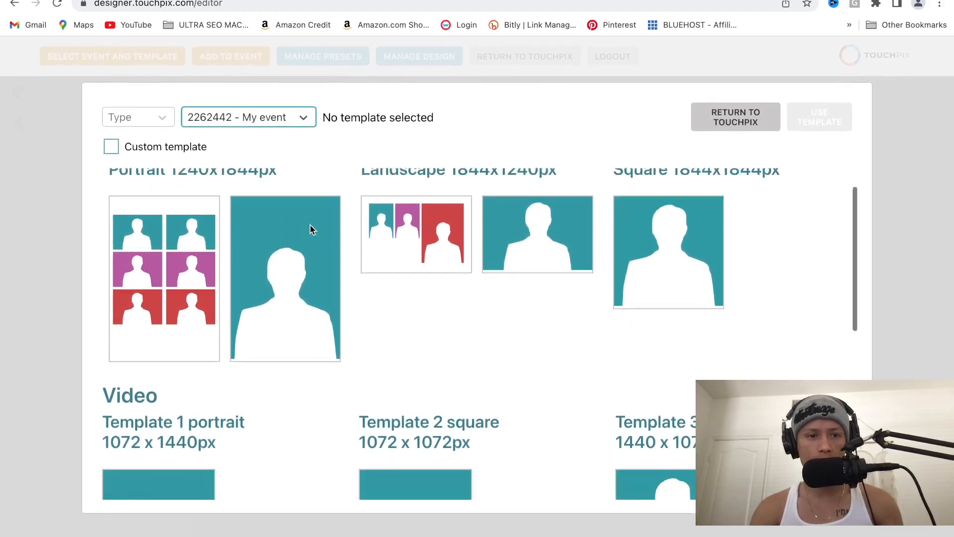
pyautogui.scroll(-2, 312, 230)
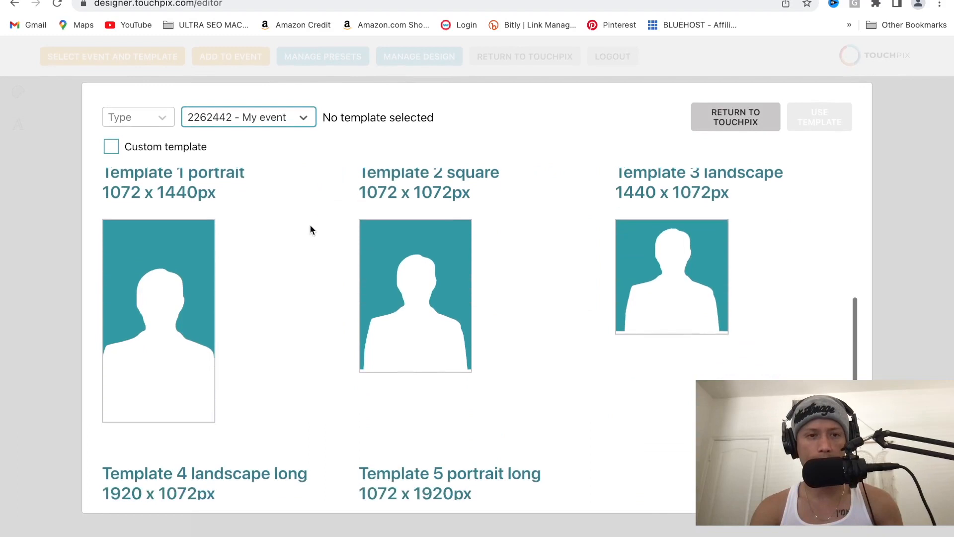
pyautogui.scroll(1, 311, 229)
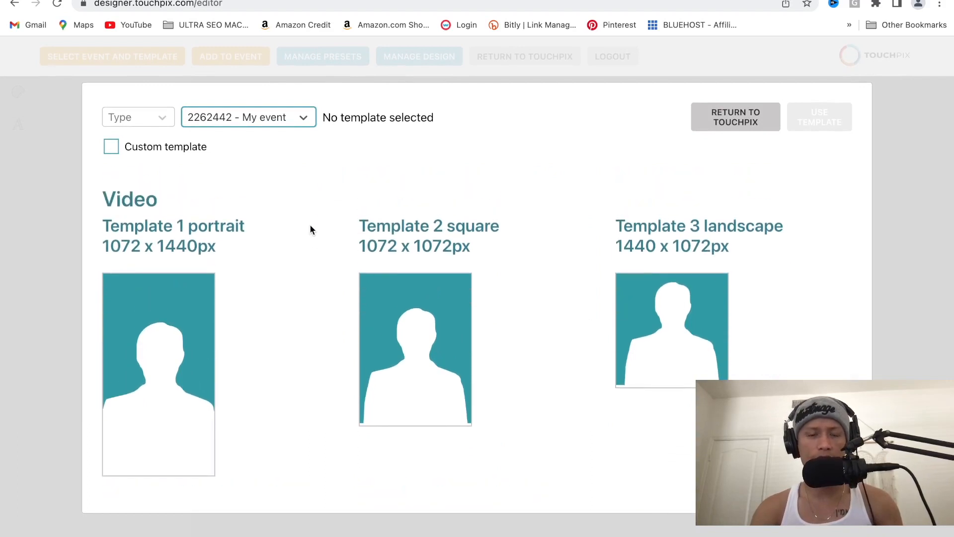
pyautogui.scroll(-1, 310, 230)
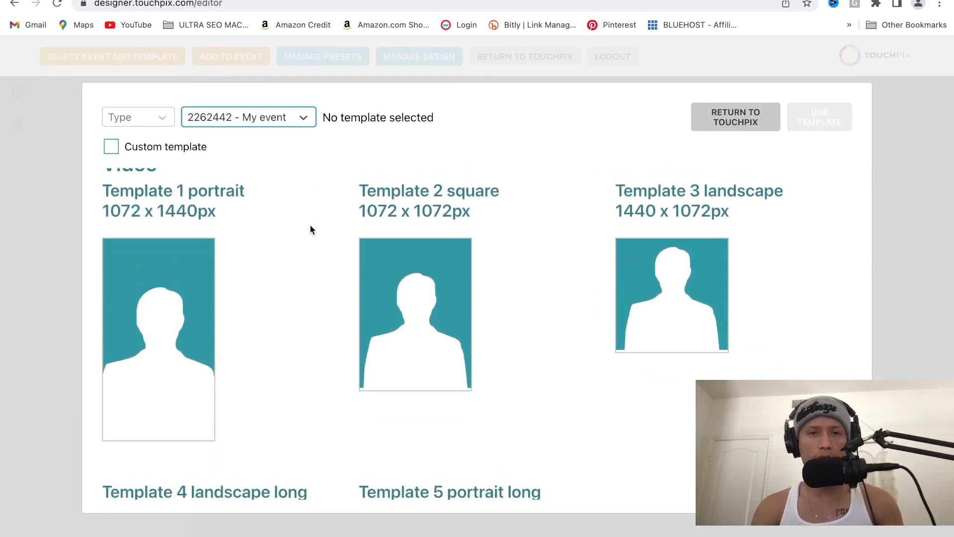
pyautogui.scroll(-1, 309, 226)
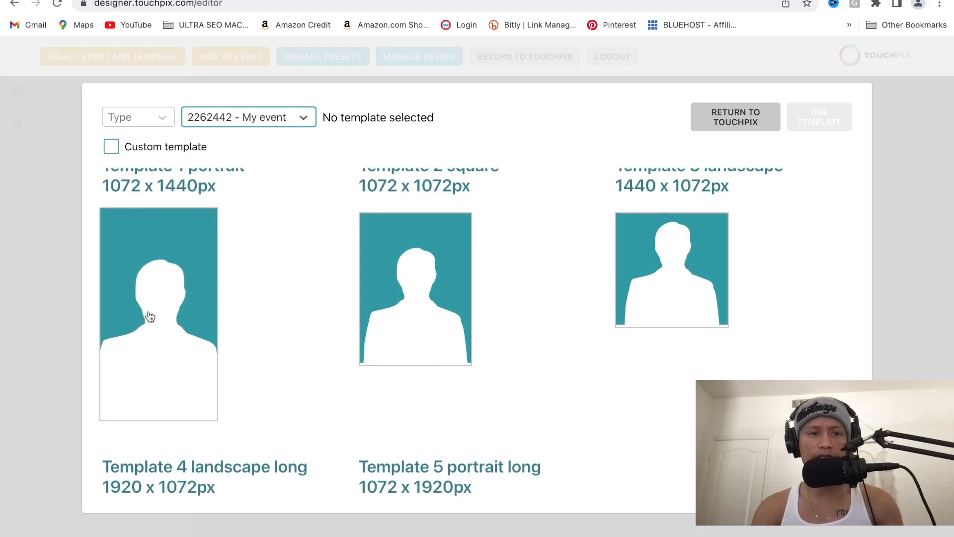
pyautogui.scroll(8, 252, 342)
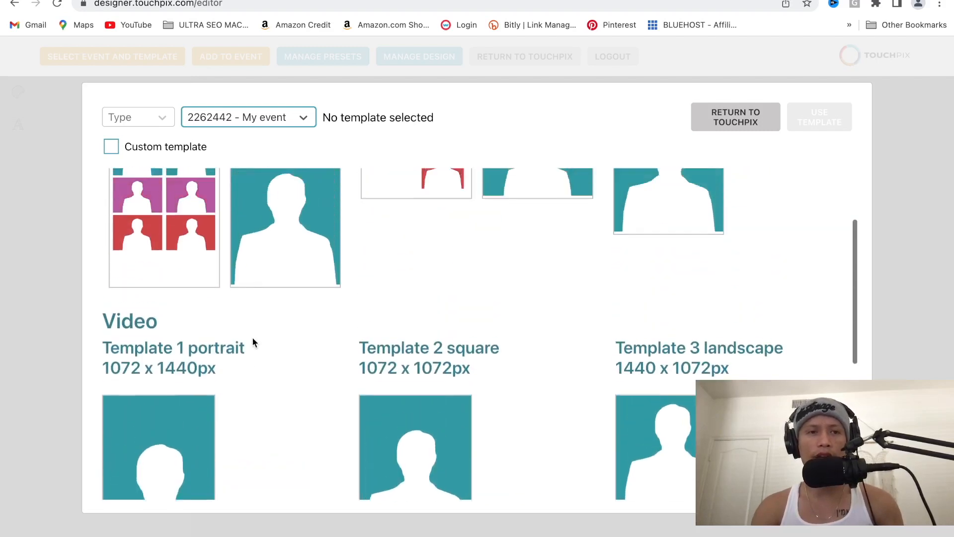
pyautogui.scroll(-7, 253, 342)
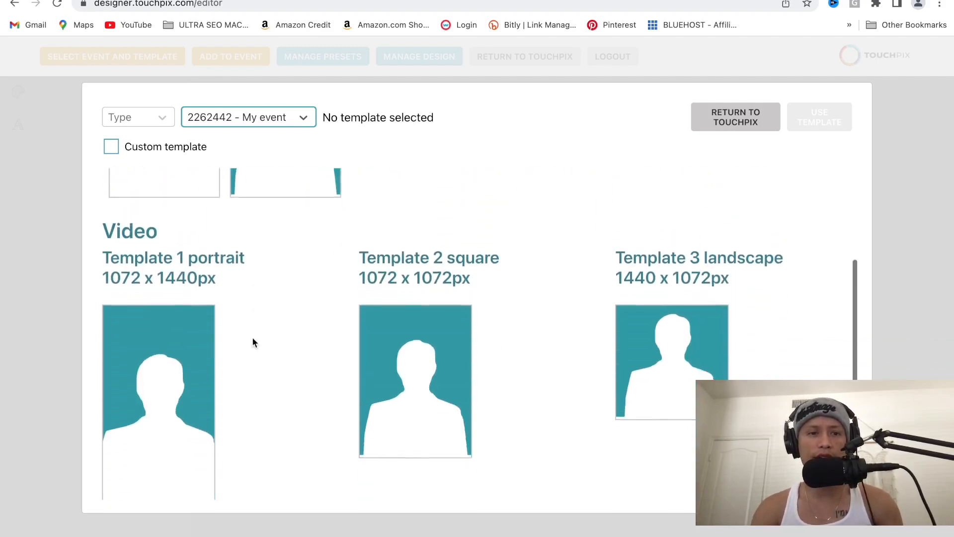
pyautogui.scroll(1, 252, 341)
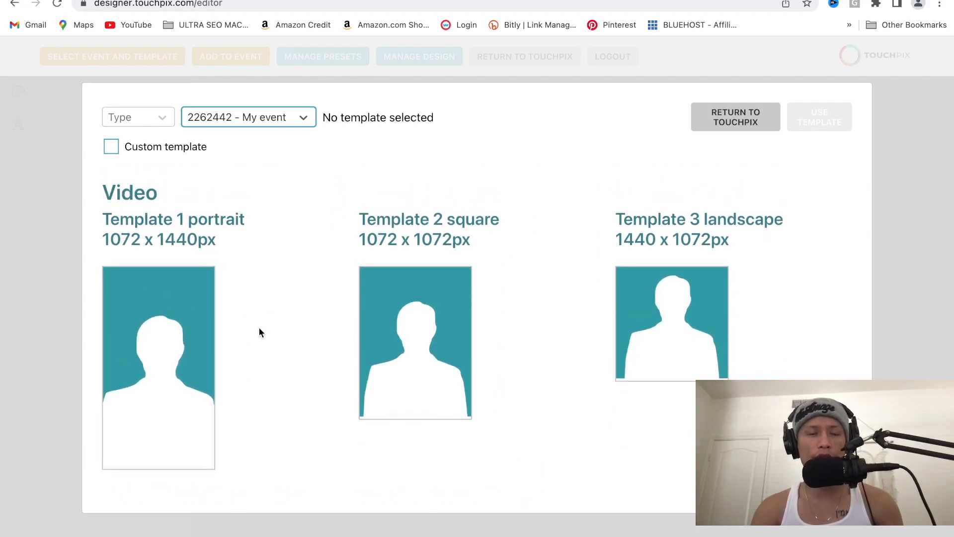
pyautogui.scroll(-2, 266, 305)
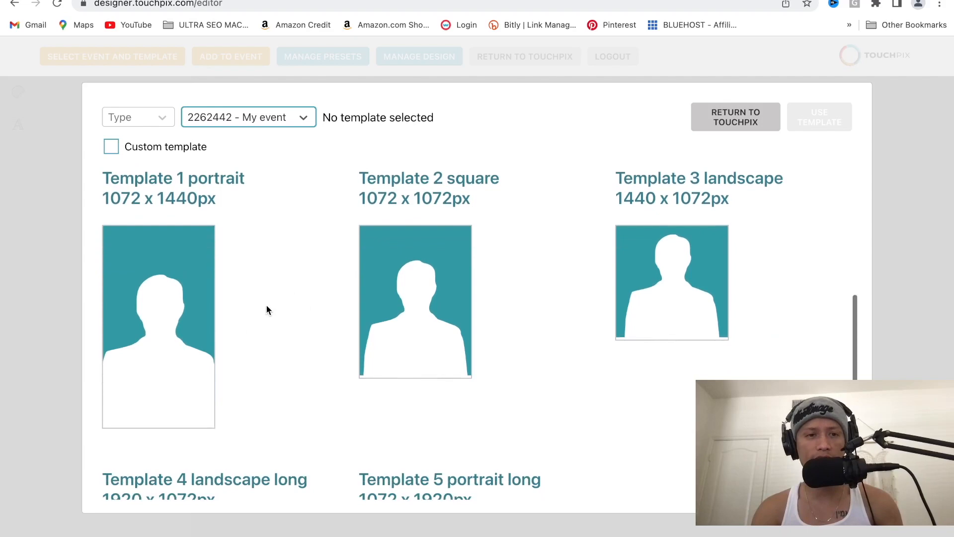
pyautogui.scroll(-2, 267, 308)
pyautogui.scroll(5, 267, 308)
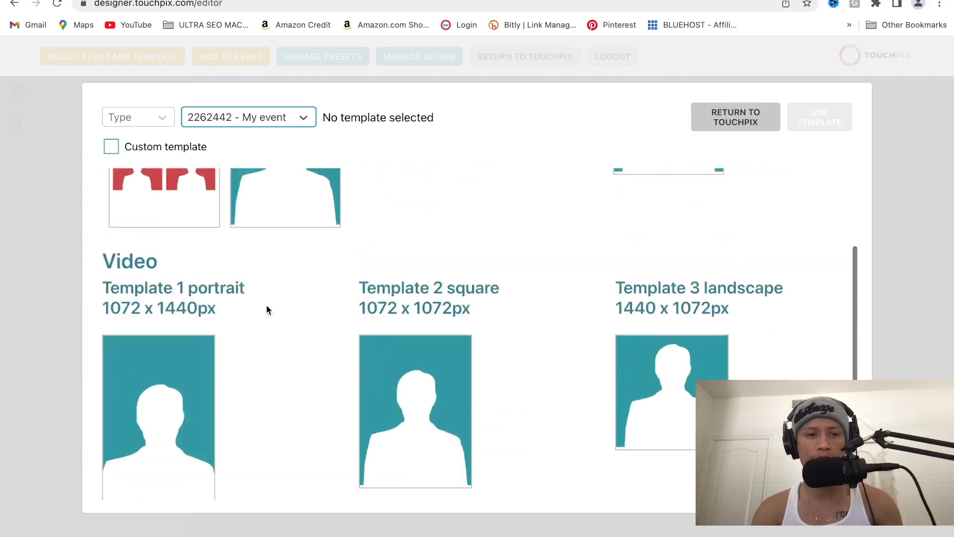
pyautogui.scroll(-4, 266, 308)
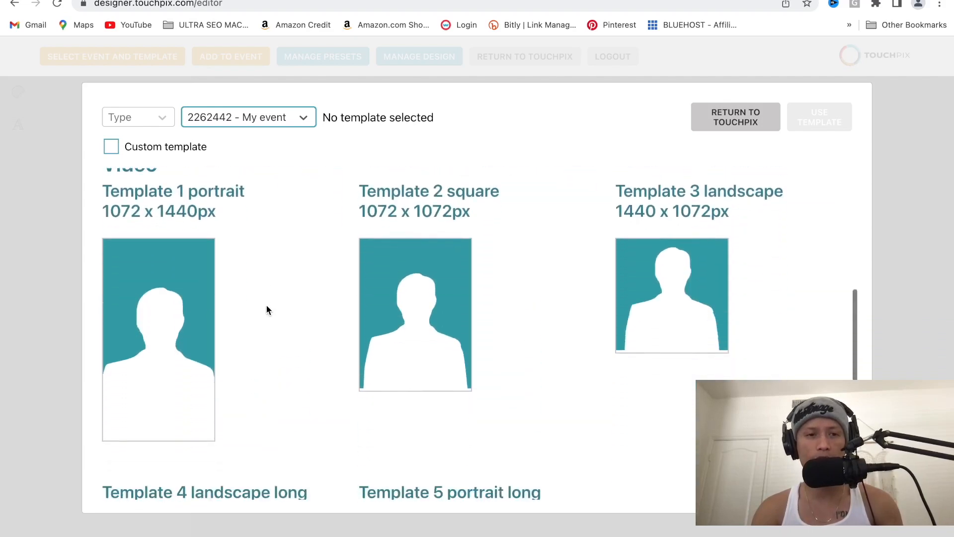
# Step: Select the video Template 1 portrait (1072 x 1440px) and load it into the editor
pyautogui.click(186, 333)
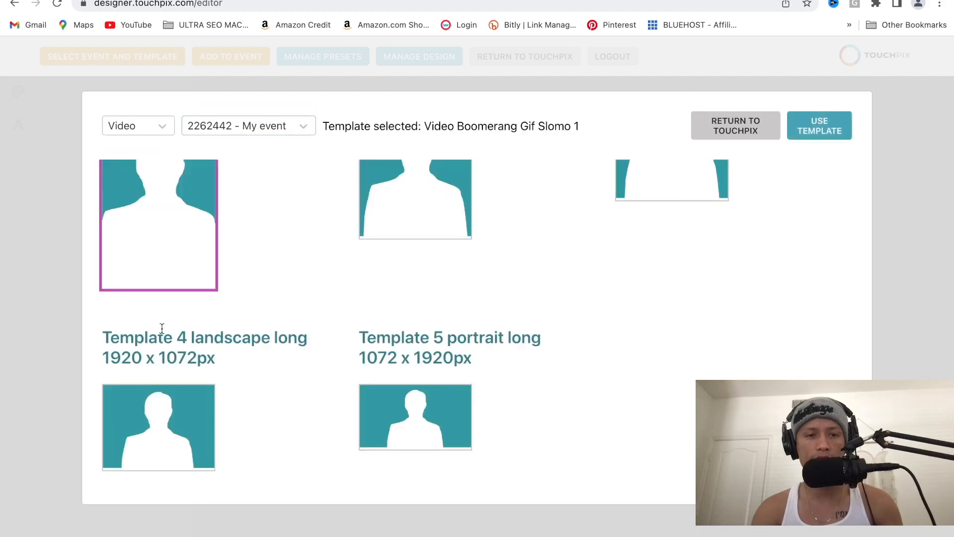
pyautogui.scroll(3, 207, 315)
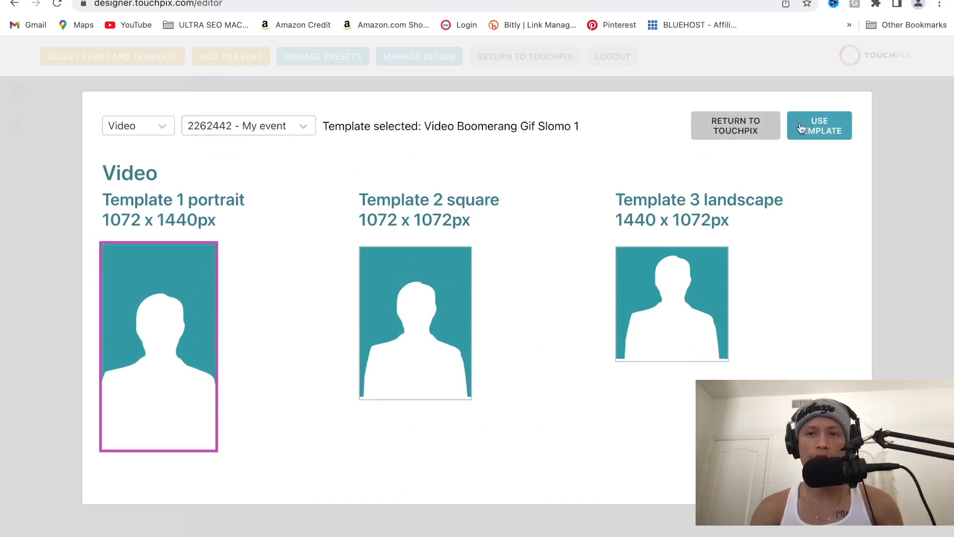
pyautogui.click(817, 128)
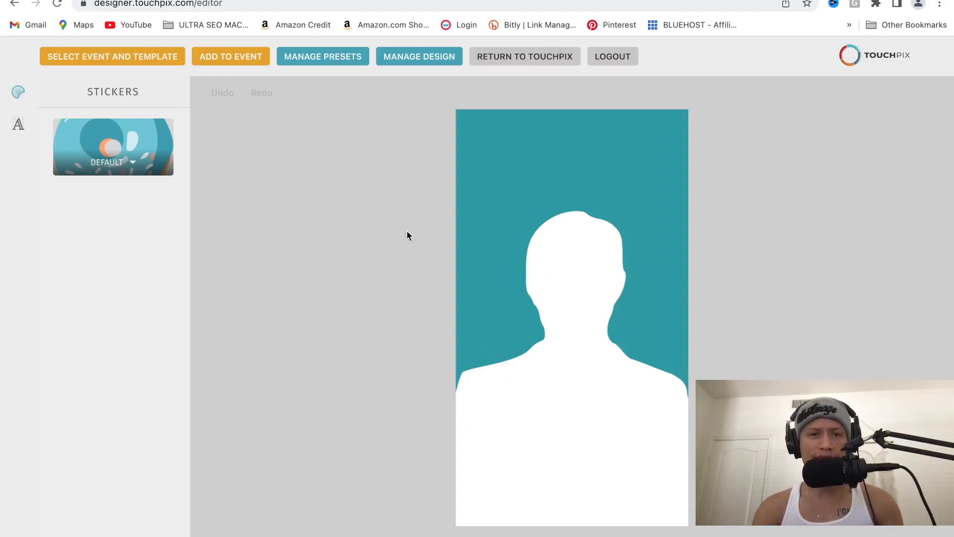
# Step: Open the design library and look through the ready-made overlay designs
pyautogui.moveTo(416, 58)
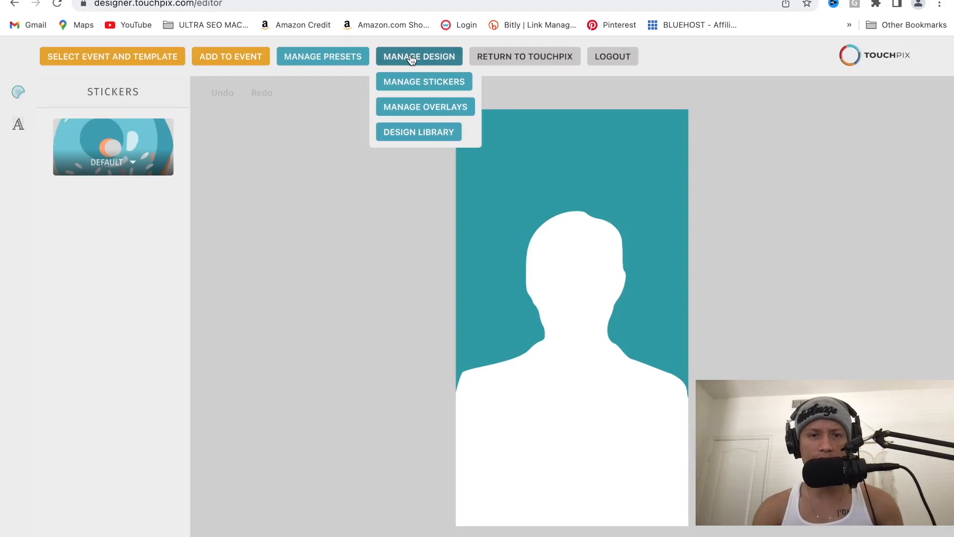
pyautogui.click(410, 134)
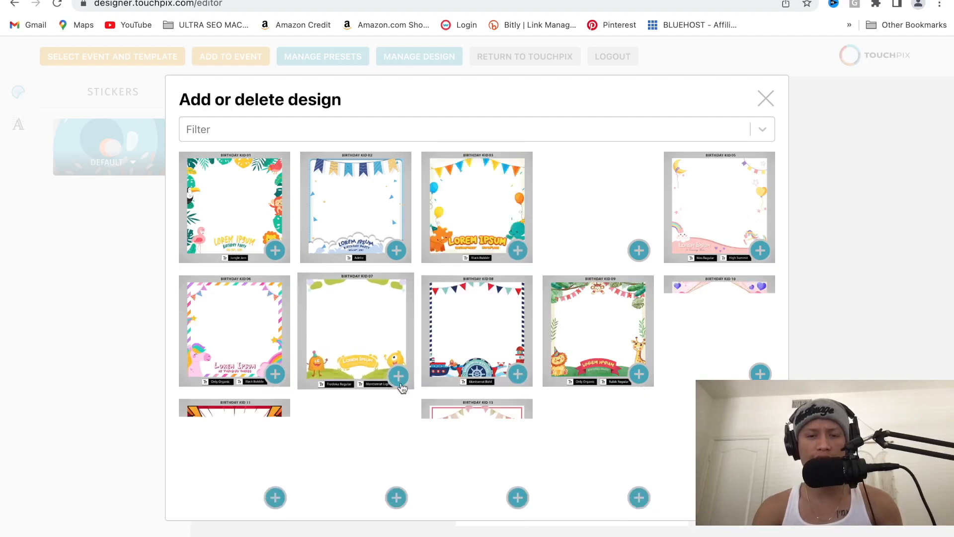
pyautogui.scroll(-2, 416, 343)
pyautogui.scroll(-2, 416, 343)
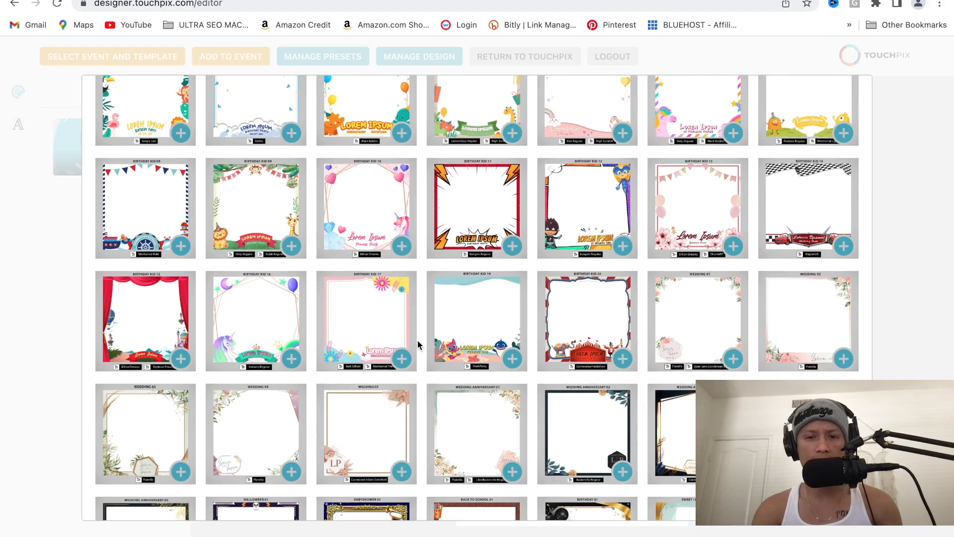
pyautogui.scroll(3, 417, 344)
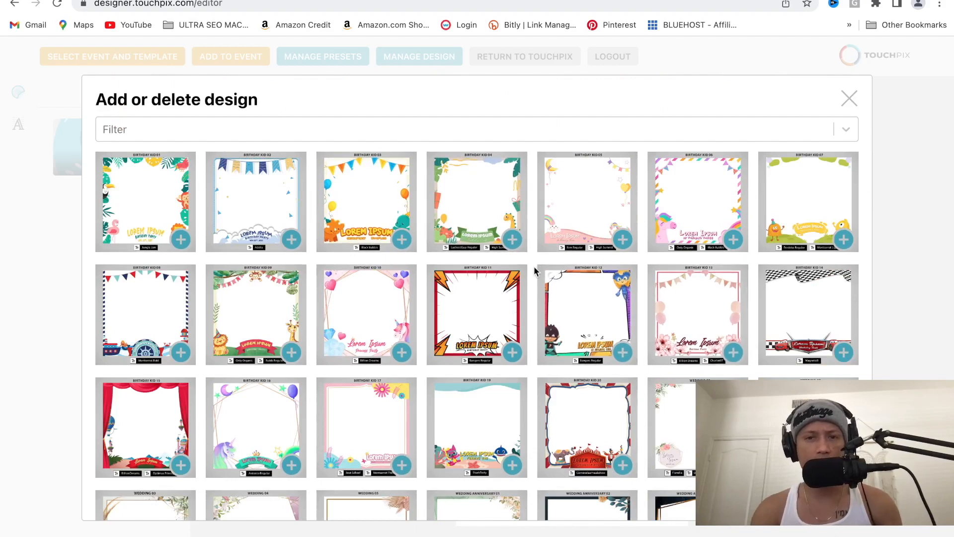
# Step: Examine the category options offered for filtering the design library
pyautogui.click(425, 129)
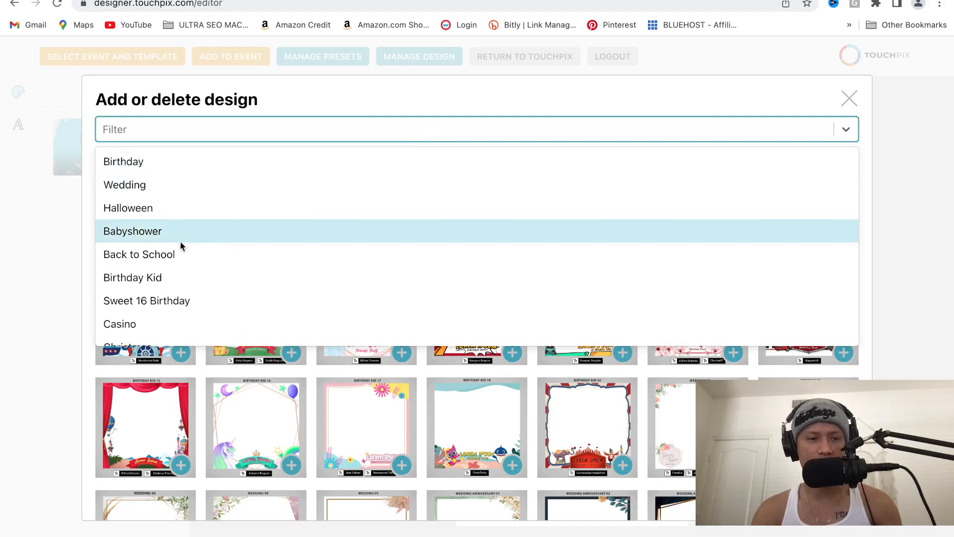
pyautogui.scroll(-1, 183, 283)
pyautogui.scroll(-3, 183, 287)
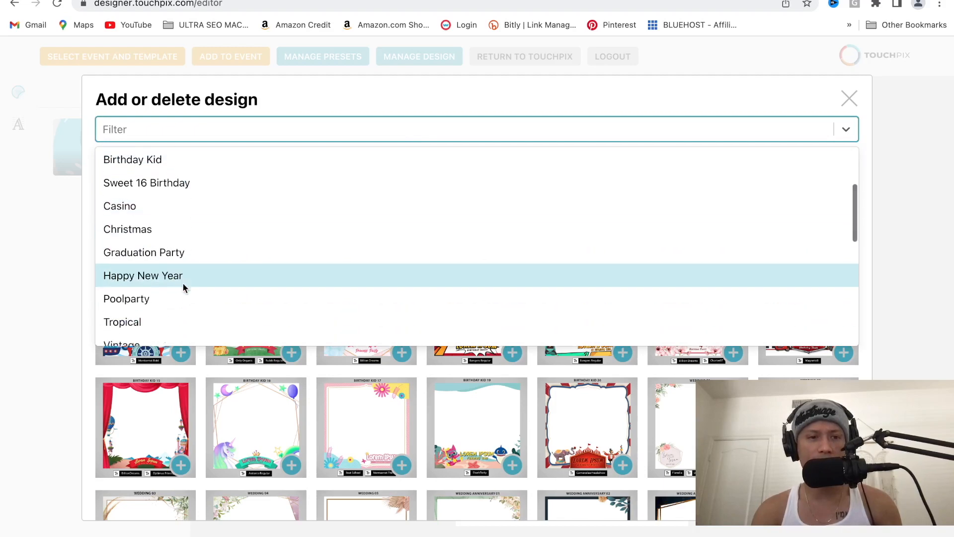
pyautogui.scroll(-2, 182, 287)
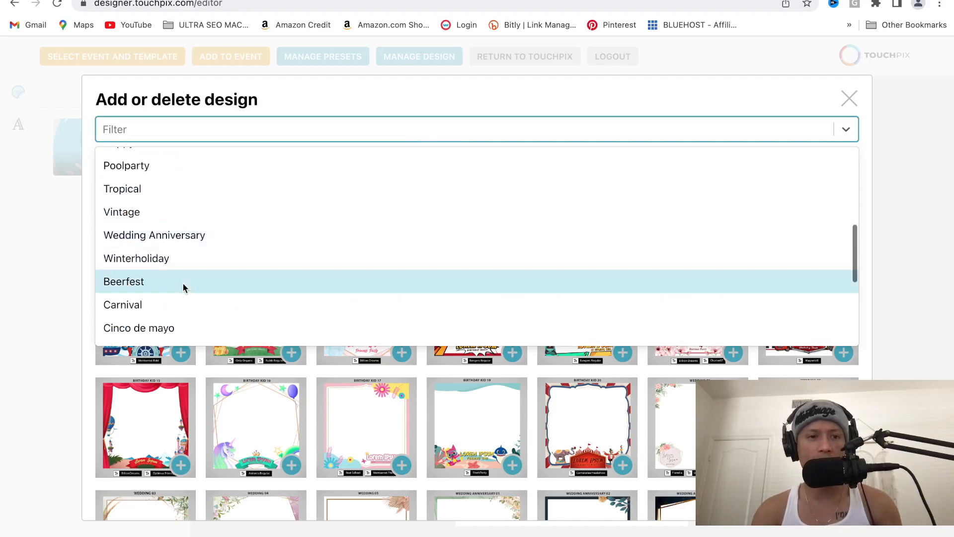
pyautogui.scroll(5, 185, 238)
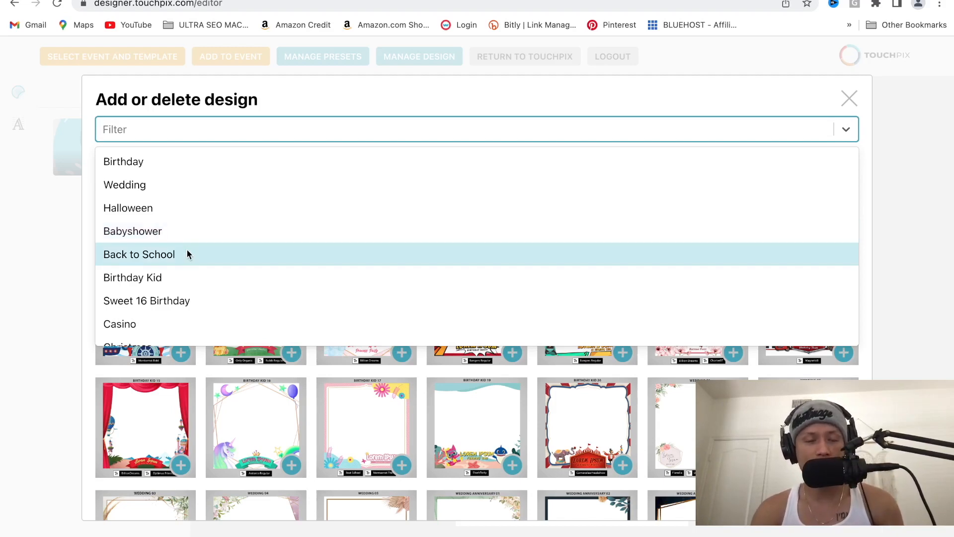
pyautogui.scroll(-1, 187, 253)
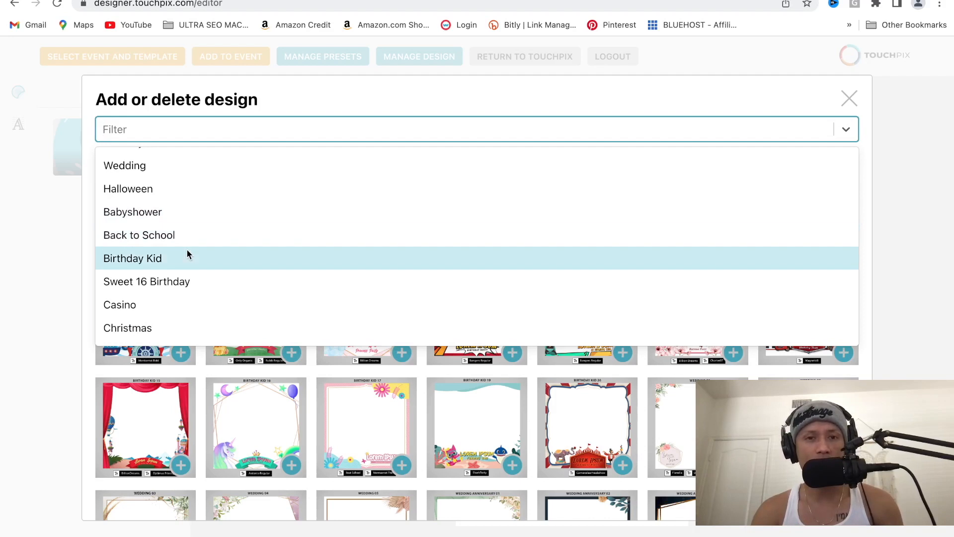
pyautogui.scroll(-1, 187, 251)
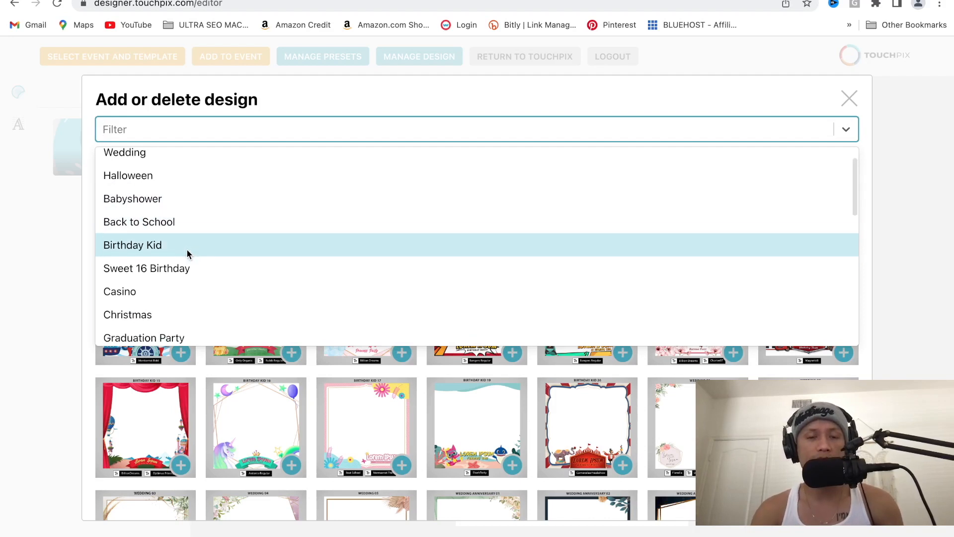
pyautogui.scroll(-1, 187, 254)
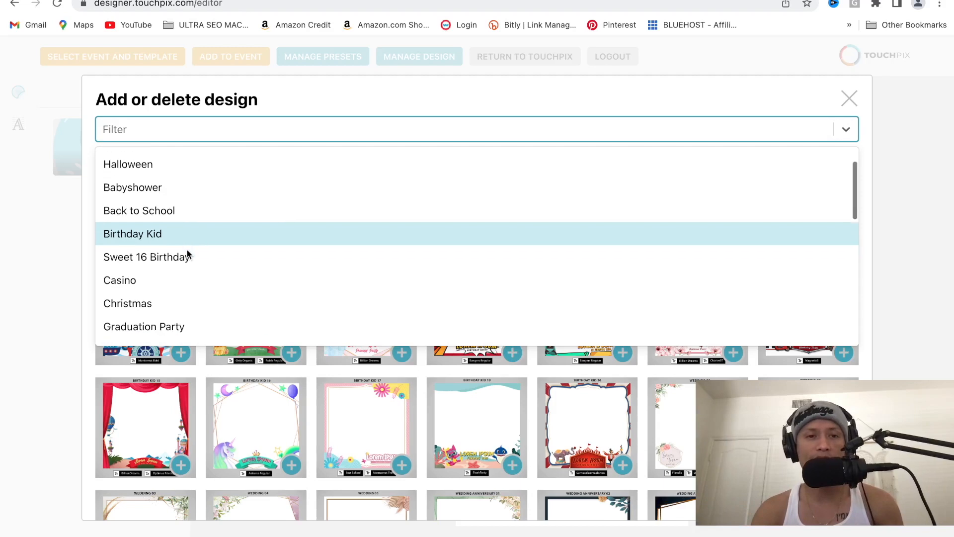
pyautogui.scroll(1, 187, 253)
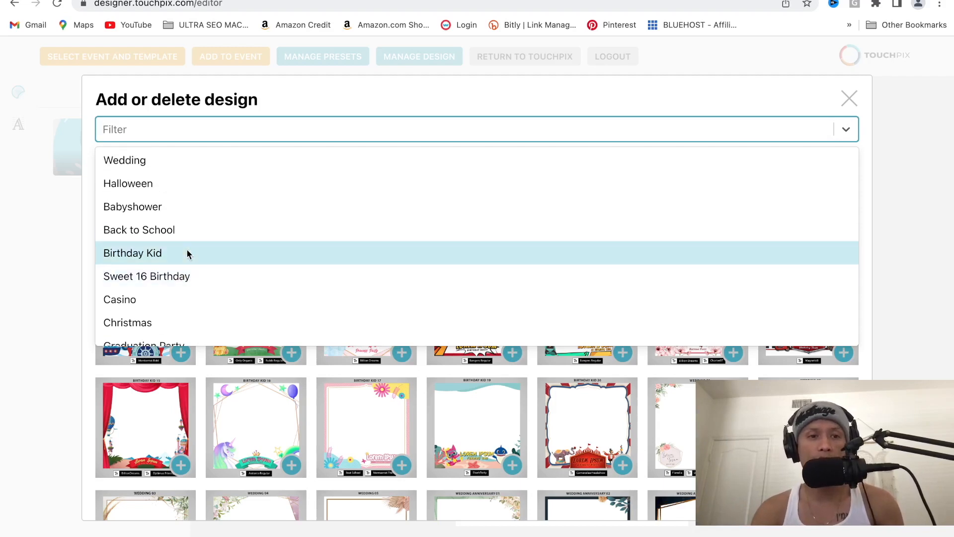
pyautogui.scroll(-1, 187, 253)
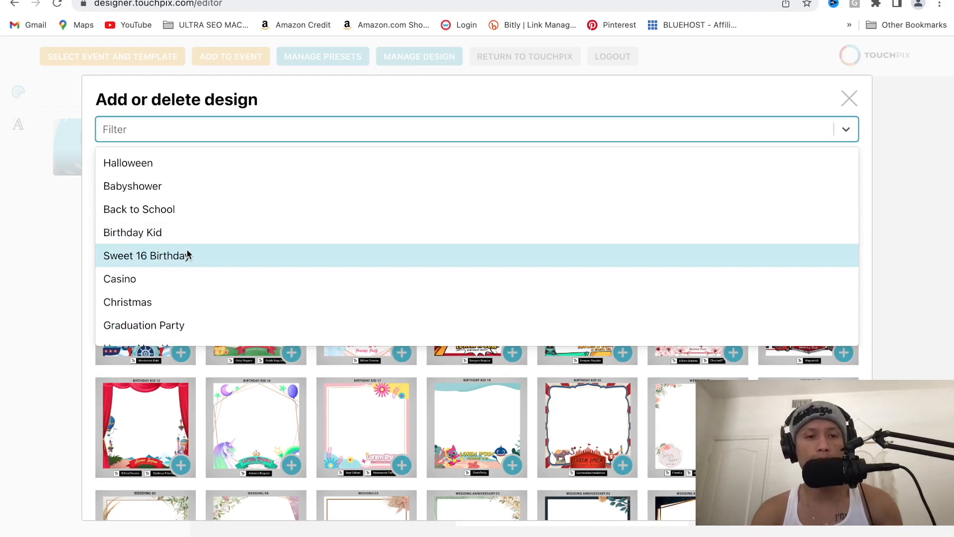
pyautogui.scroll(2, 187, 253)
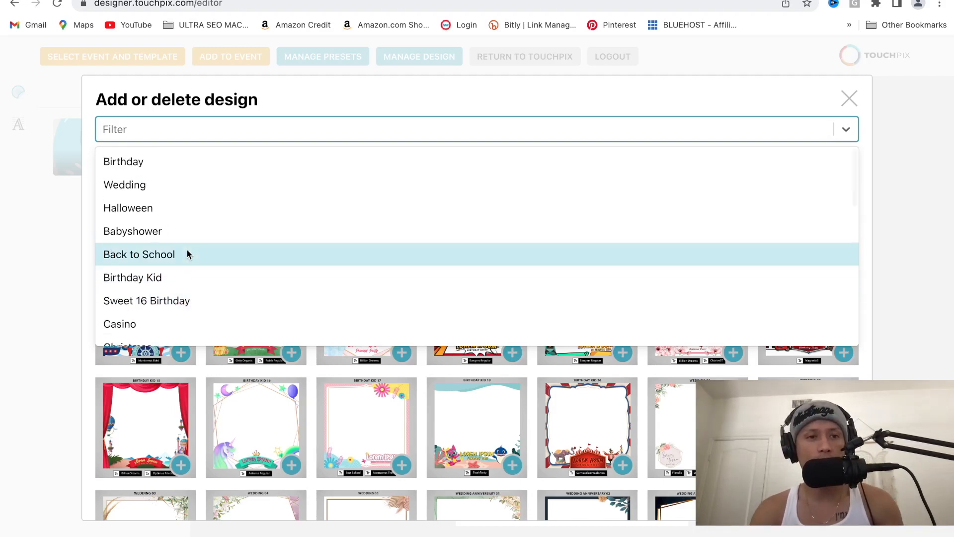
# Step: Filter the design library by Wedding and look through the wedding overlays
pyautogui.click(187, 184)
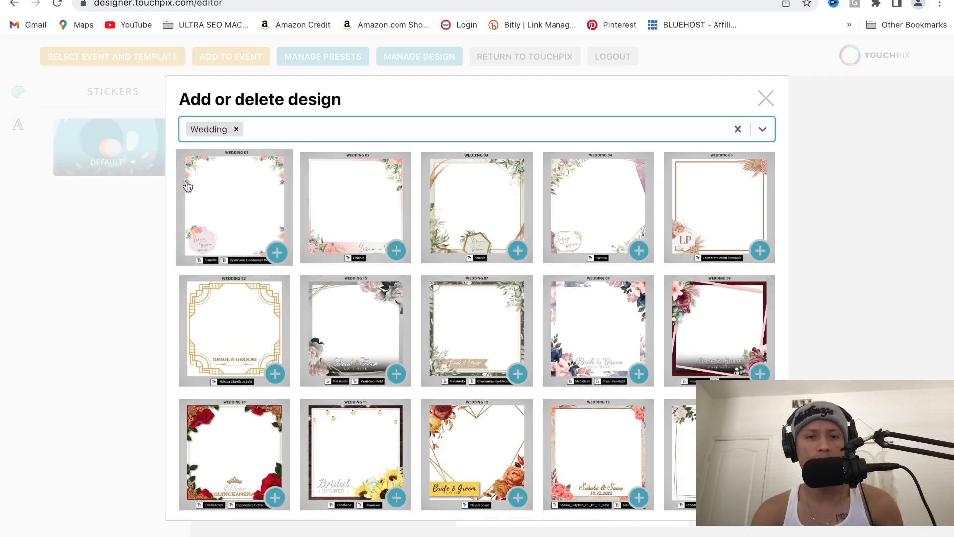
pyautogui.scroll(-1, 545, 232)
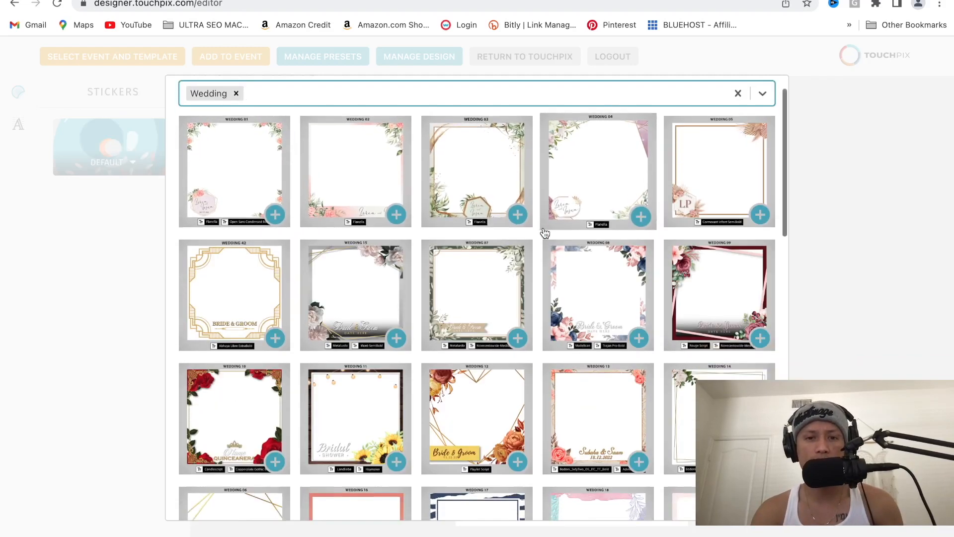
pyautogui.scroll(-5, 545, 233)
pyautogui.scroll(-5, 544, 232)
pyautogui.scroll(-5, 545, 232)
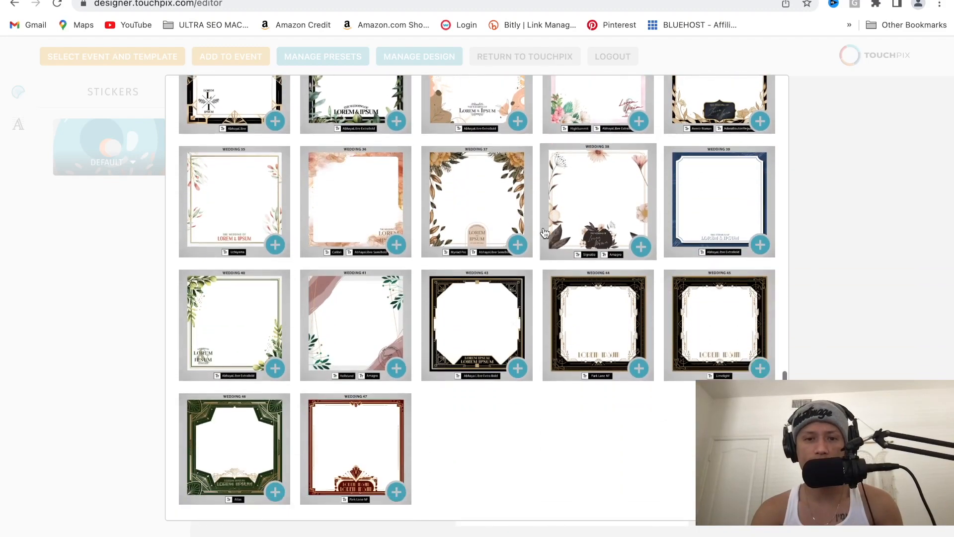
pyautogui.scroll(15, 544, 233)
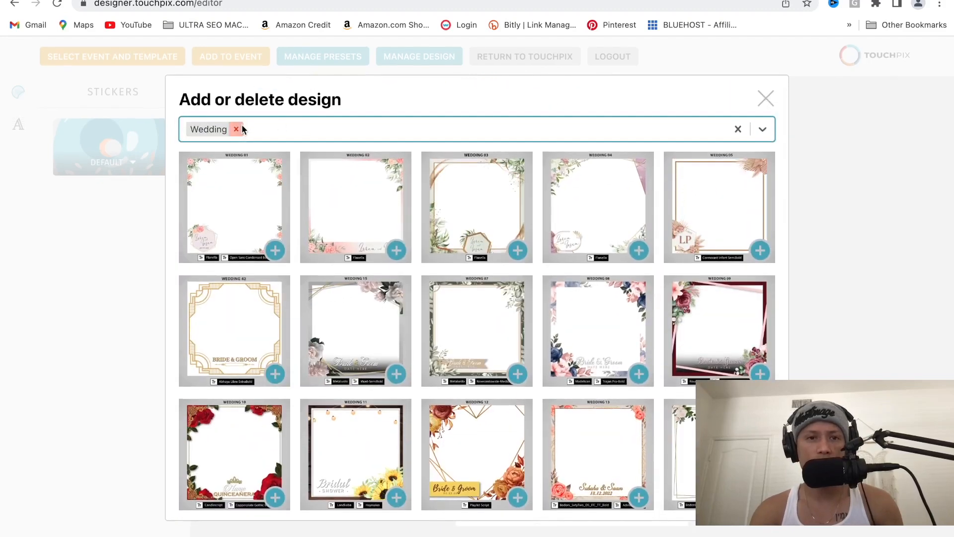
# Step: Replace the Wedding filter with the Birthday category
pyautogui.click(236, 129)
pyautogui.click(237, 130)
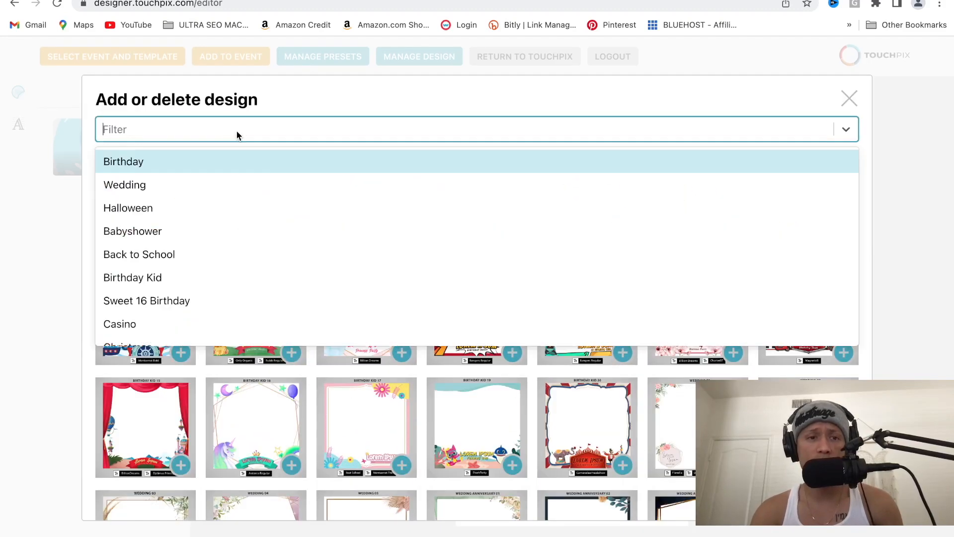
pyautogui.click(229, 163)
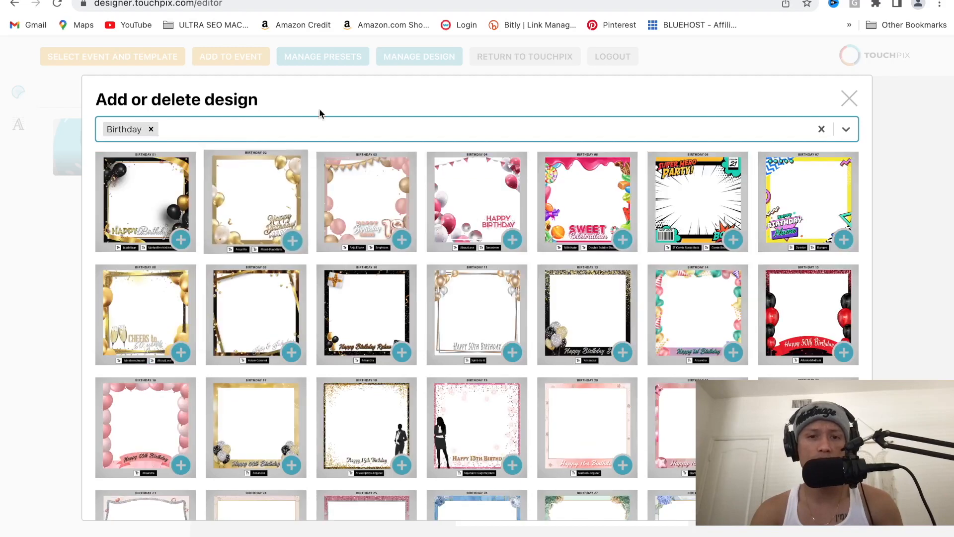
# Step: Choose the Birthday 13 design with the black and gold glitter frame and balloons for the template
pyautogui.scroll(-1, 393, 94)
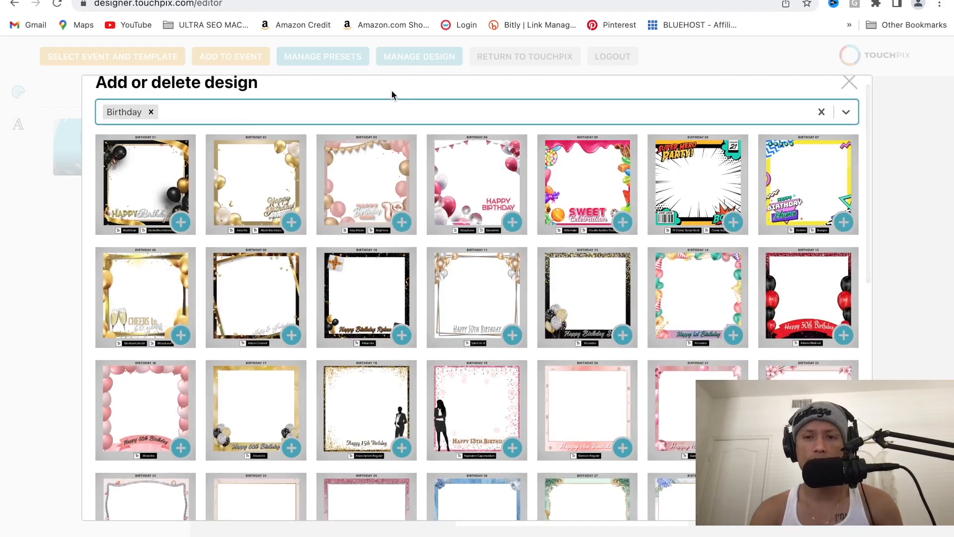
pyautogui.scroll(-1, 603, 226)
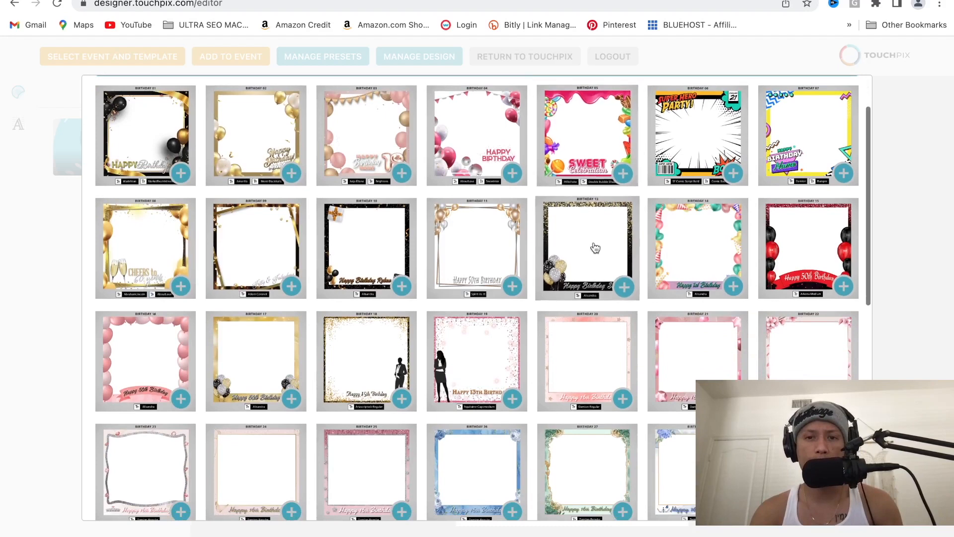
pyautogui.scroll(-1, 584, 274)
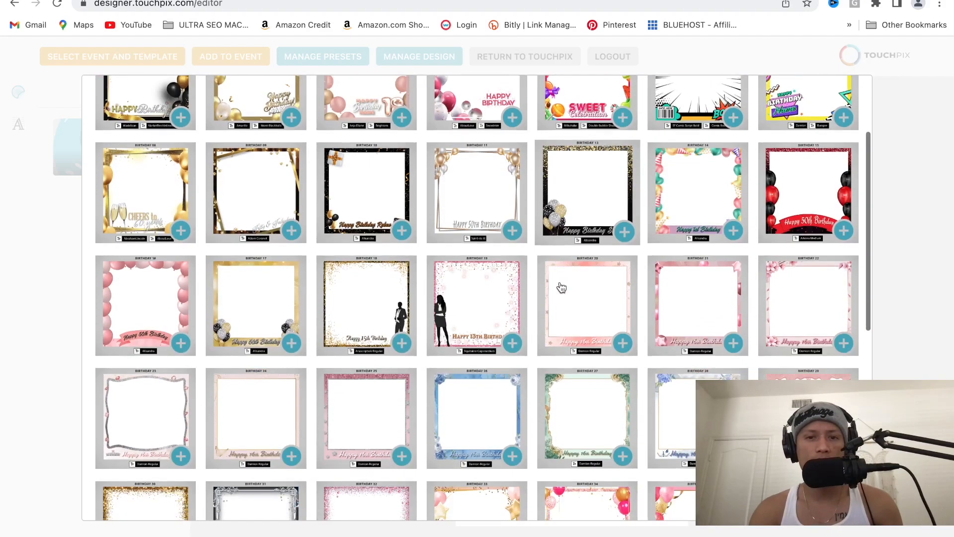
pyautogui.click(624, 228)
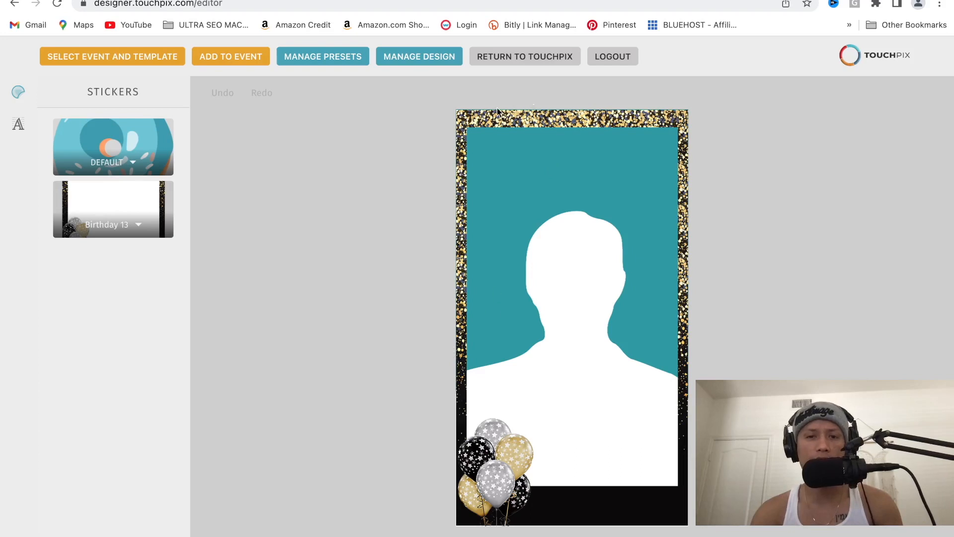
# Step: Bring the glitter frame in front of the balloons and enlarge it slightly beyond the canvas edges
pyautogui.click(558, 264)
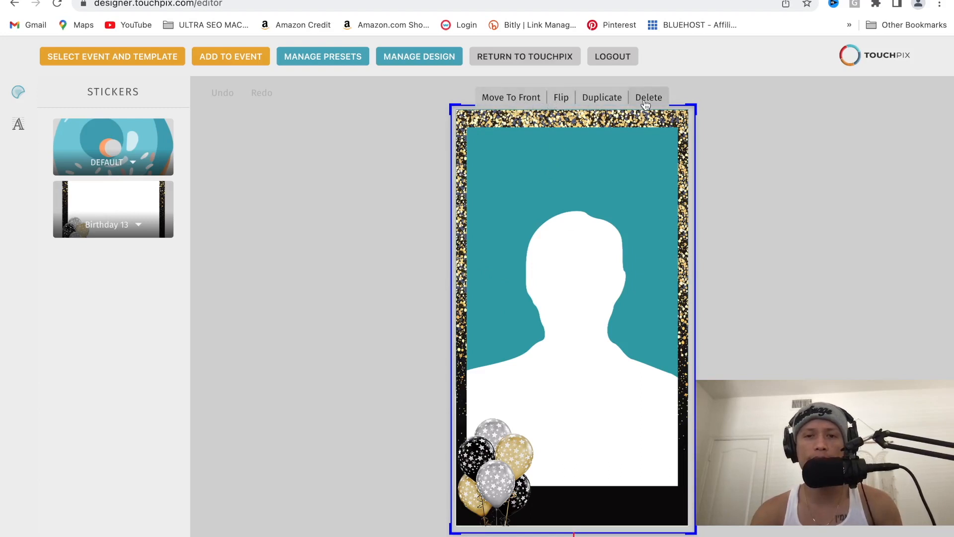
pyautogui.click(517, 99)
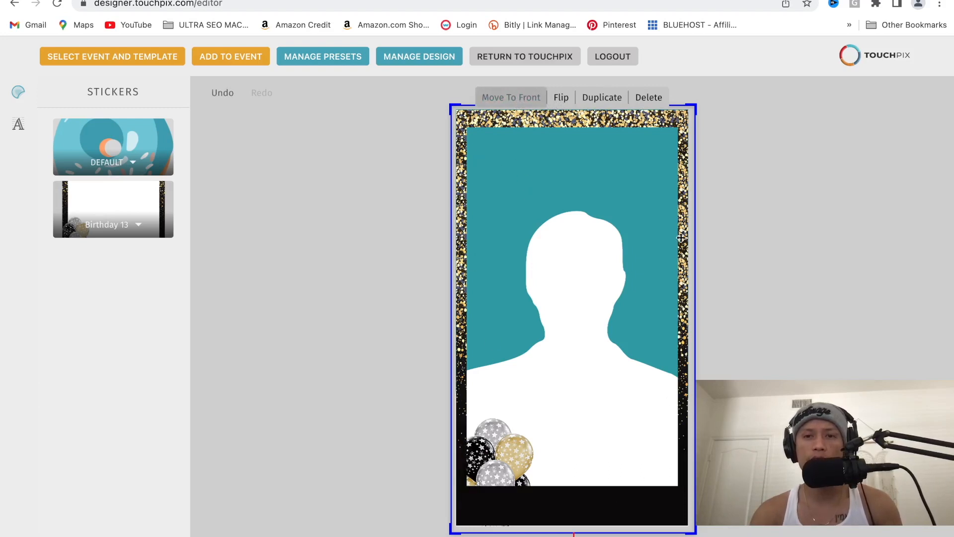
pyautogui.moveTo(629, 201); pyautogui.dragTo(630, 202)
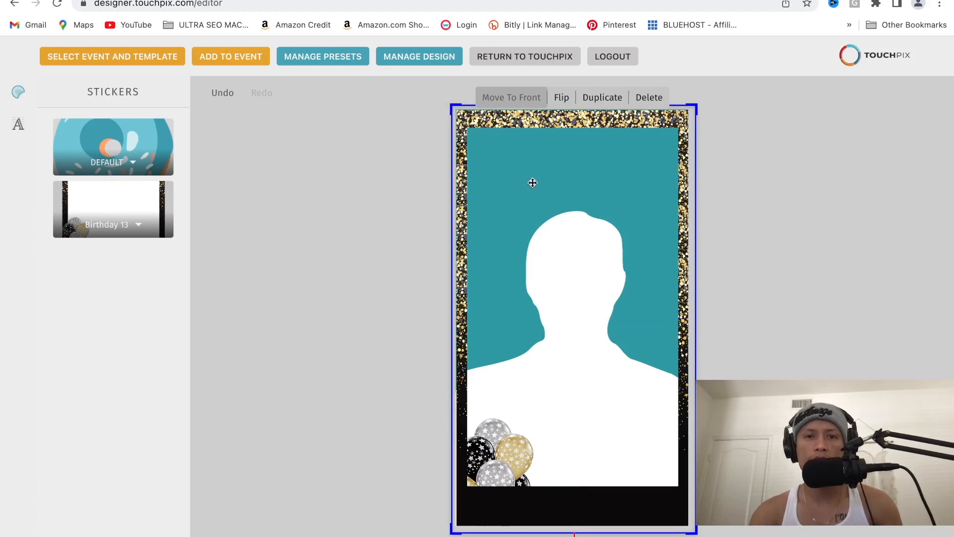
pyautogui.moveTo(690, 109); pyautogui.dragTo(701, 104)
pyautogui.moveTo(605, 188); pyautogui.dragTo(575, 170)
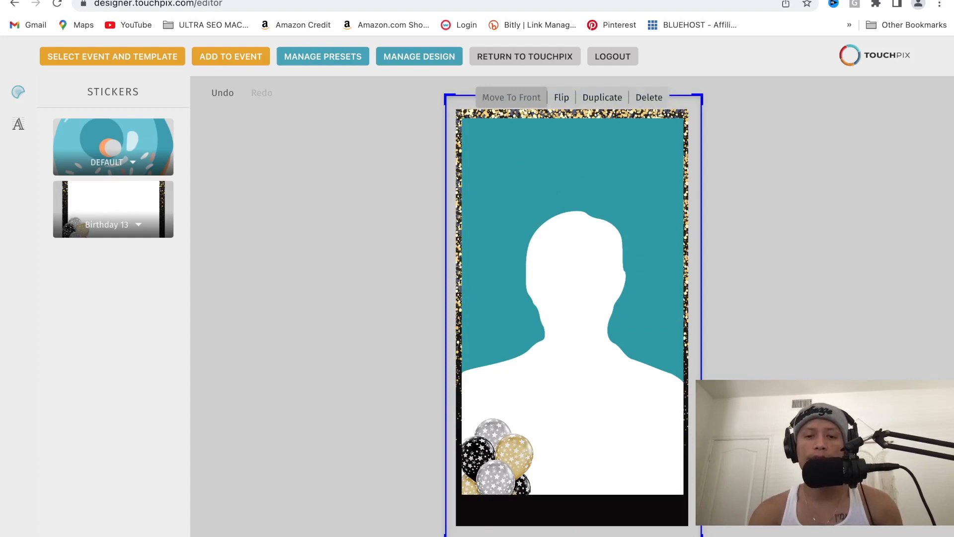
# Step: Shift the glitter frame downward on the canvas so its opening uncovers more of the balloons
pyautogui.moveTo(446, 536)
pyautogui.mouseDown()
pyautogui.moveTo(435, 536)
pyautogui.moveTo(446, 536)
pyautogui.mouseUp()
pyautogui.moveTo(573, 367); pyautogui.dragTo(571, 383)
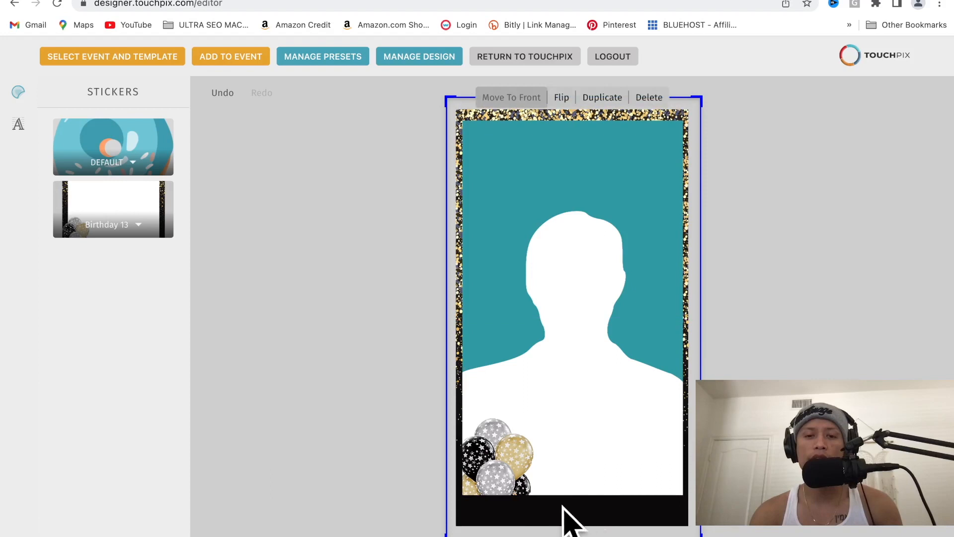
pyautogui.moveTo(649, 533)
pyautogui.mouseDown()
pyautogui.moveTo(646, 525)
pyautogui.moveTo(646, 536)
pyautogui.mouseUp()
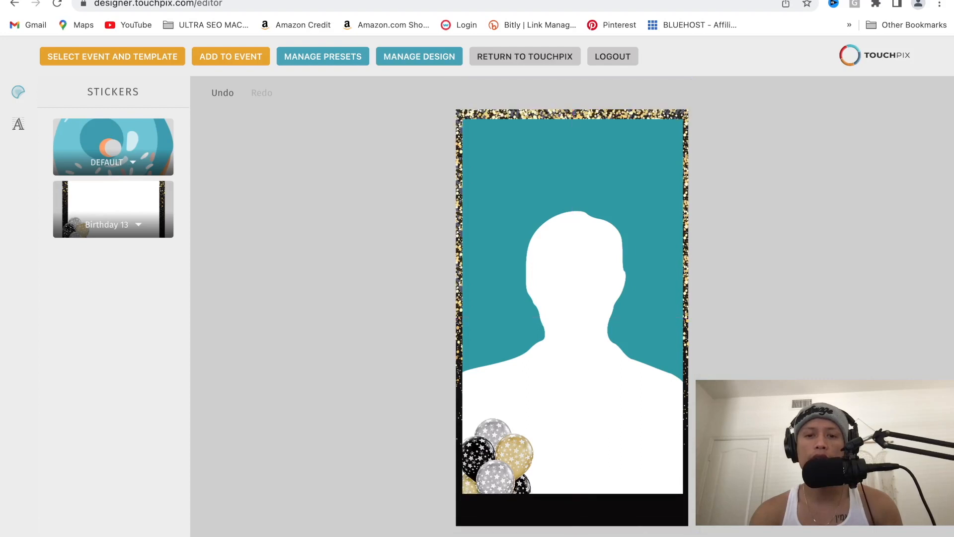
pyautogui.click(607, 400)
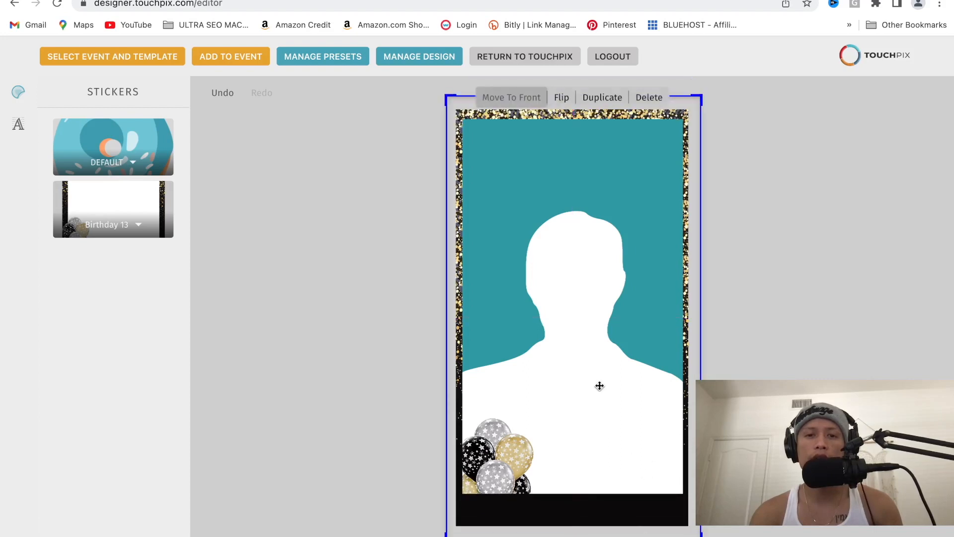
pyautogui.moveTo(599, 385)
pyautogui.mouseDown()
pyautogui.moveTo(599, 407)
pyautogui.moveTo(598, 398)
pyautogui.mouseUp()
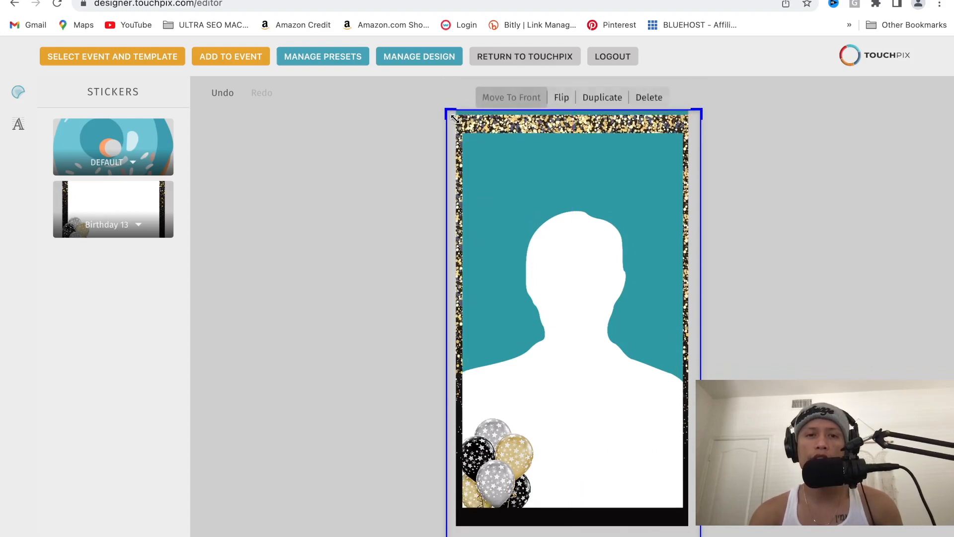
# Step: Enlarge and reposition the frame so a thin glitter border remains at the top and sides, then deselect it
pyautogui.moveTo(448, 113); pyautogui.dragTo(451, 119)
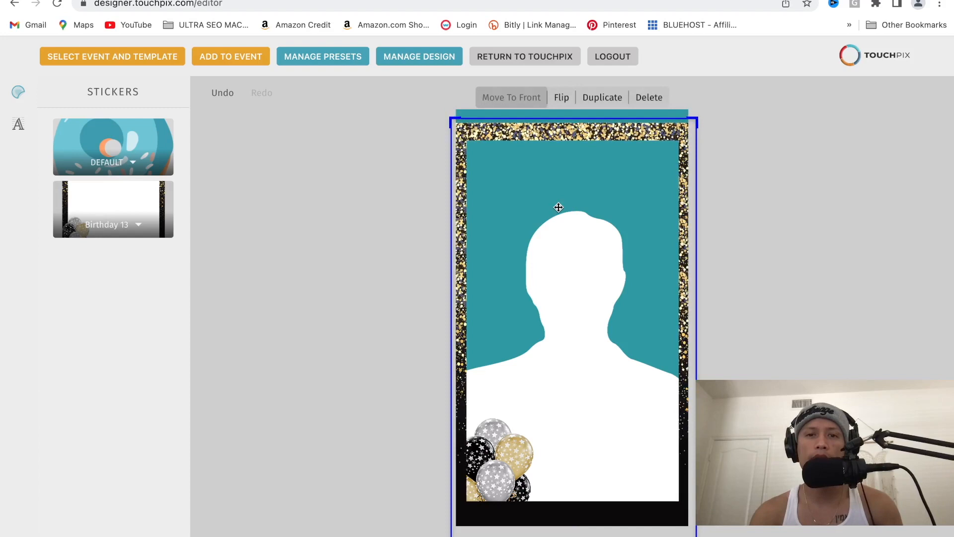
pyautogui.moveTo(558, 207)
pyautogui.mouseDown()
pyautogui.moveTo(558, 196)
pyautogui.moveTo(557, 212)
pyautogui.mouseUp()
pyautogui.moveTo(450, 122); pyautogui.dragTo(442, 107)
pyautogui.moveTo(562, 185); pyautogui.dragTo(562, 168)
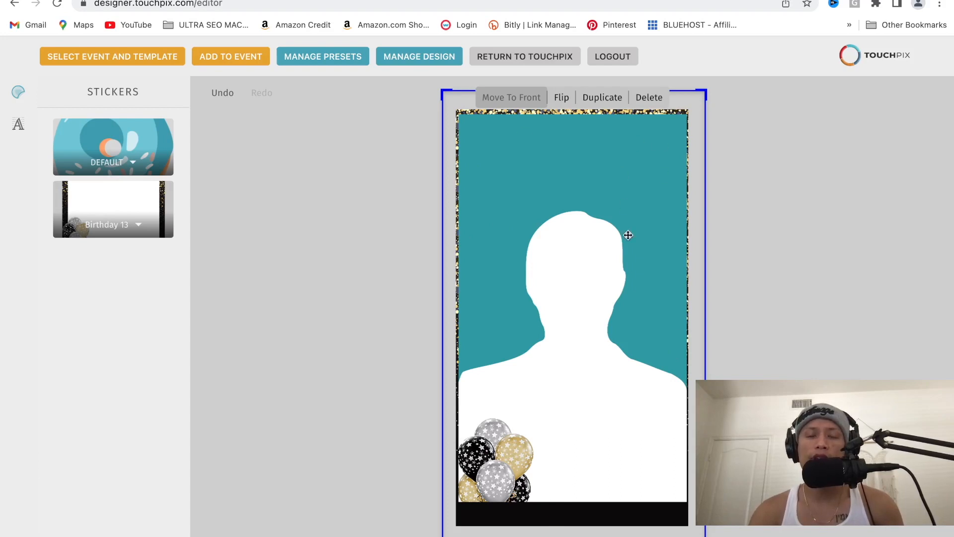
pyautogui.click(378, 299)
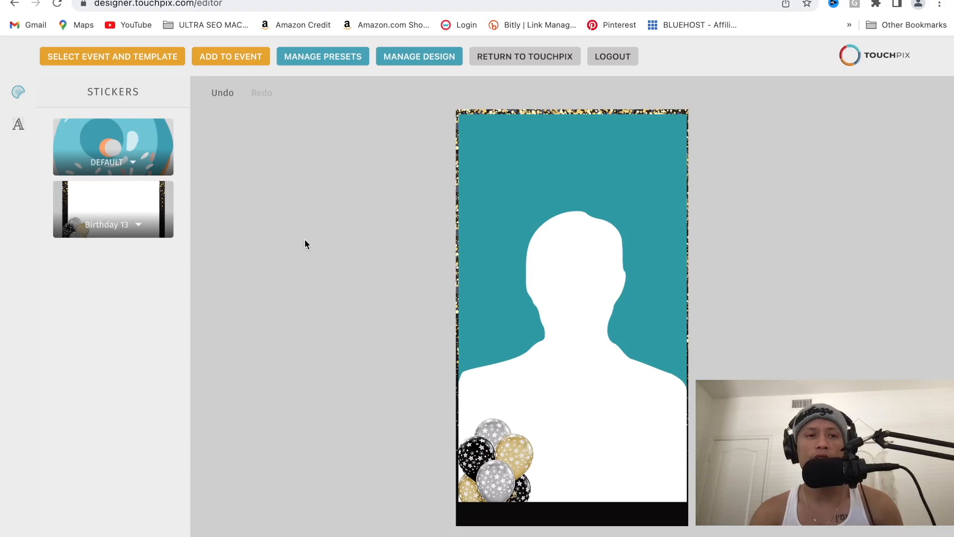
# Step: Add a new black text, shrink it to font size 41 and widen its box to fit on one line
pyautogui.click(19, 128)
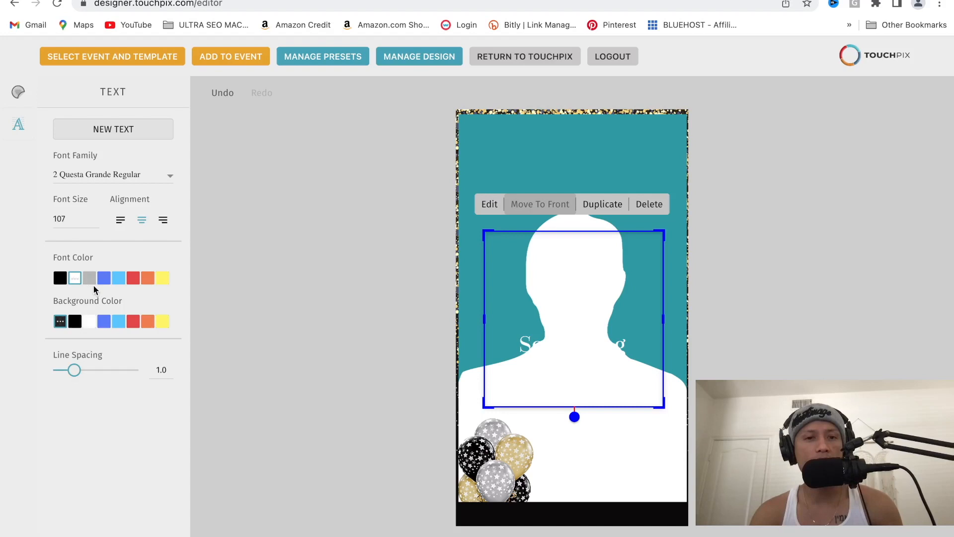
pyautogui.click(60, 278)
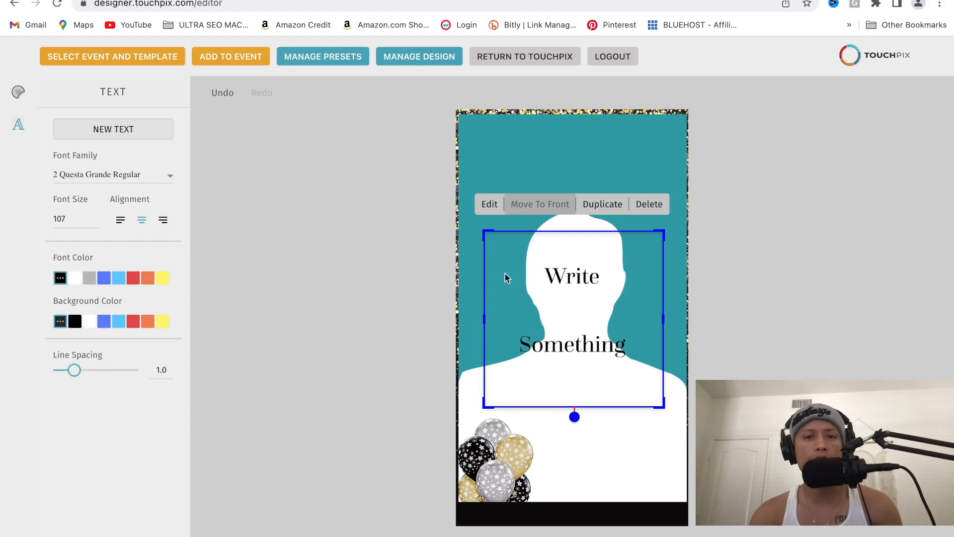
pyautogui.moveTo(485, 231); pyautogui.dragTo(567, 388)
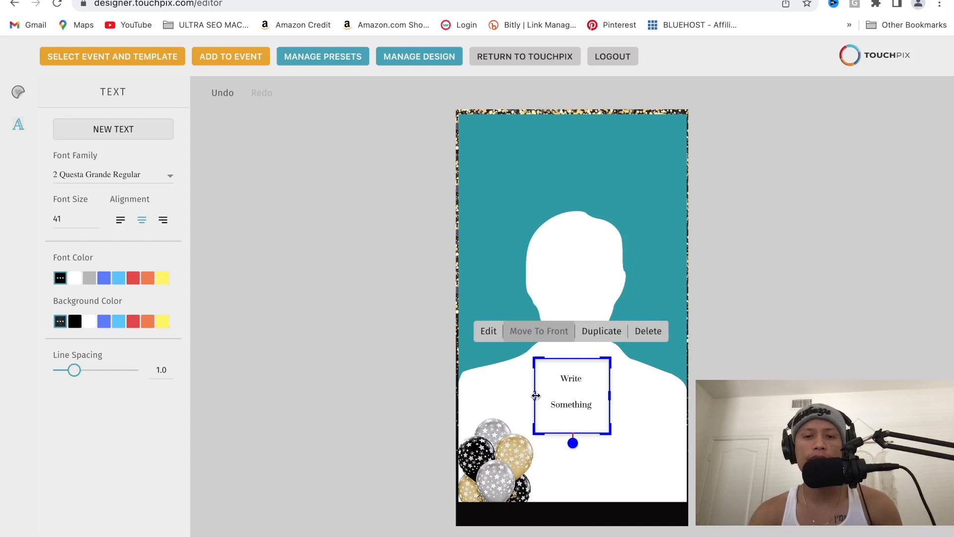
pyautogui.moveTo(534, 396); pyautogui.dragTo(505, 398)
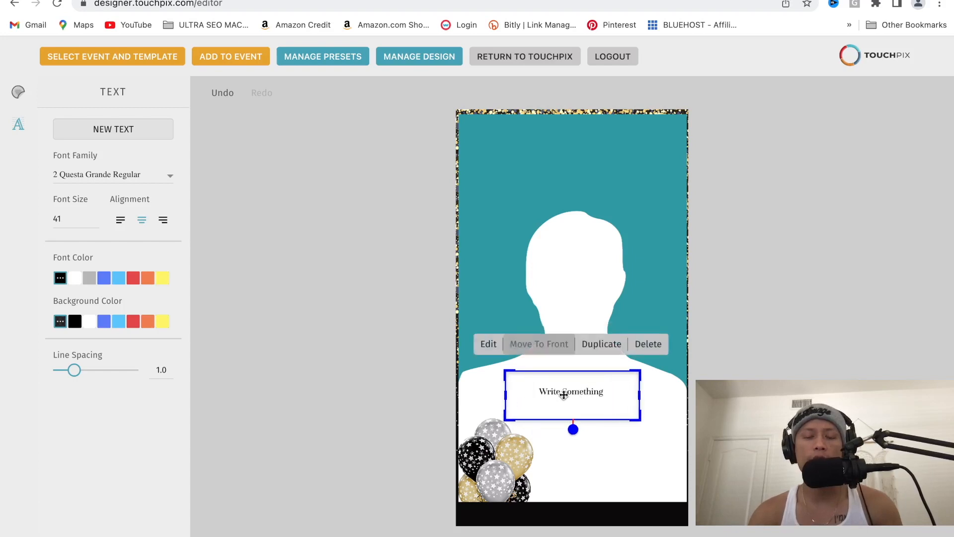
# Step: Replace the placeholder text with "Happy B-Day" and set its font family to ARLRDBD
pyautogui.doubleClick(576, 392)
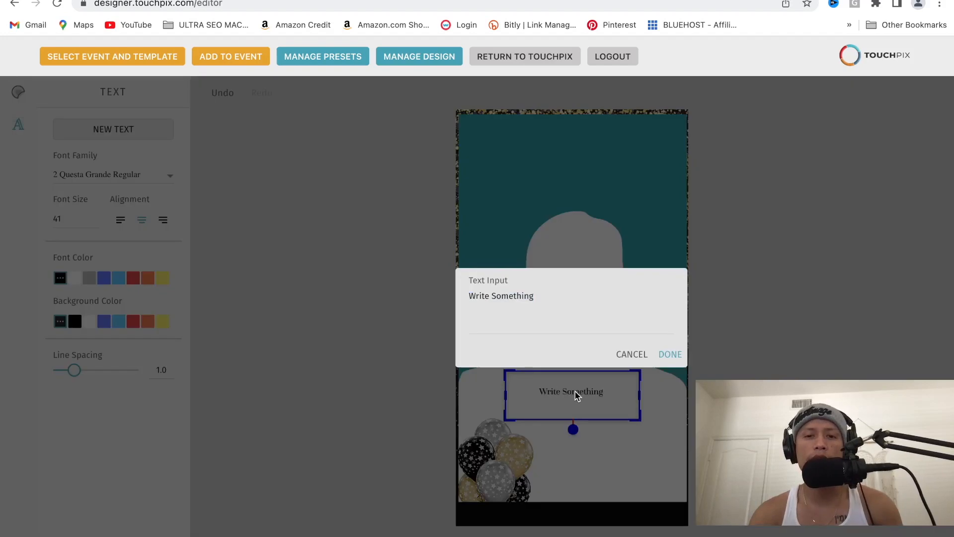
pyautogui.doubleClick(545, 296)
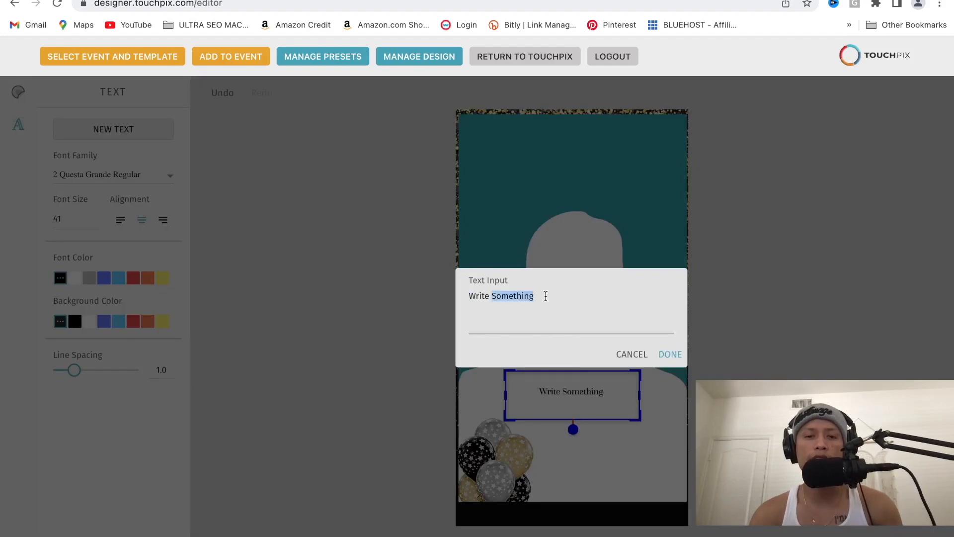
pyautogui.tripleClick(517, 295)
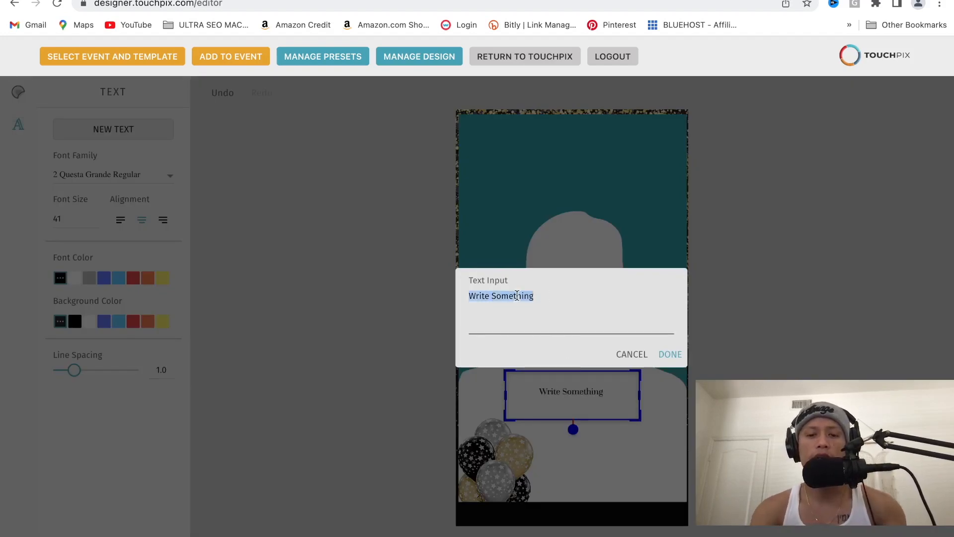
pyautogui.write('Happy B-Day')
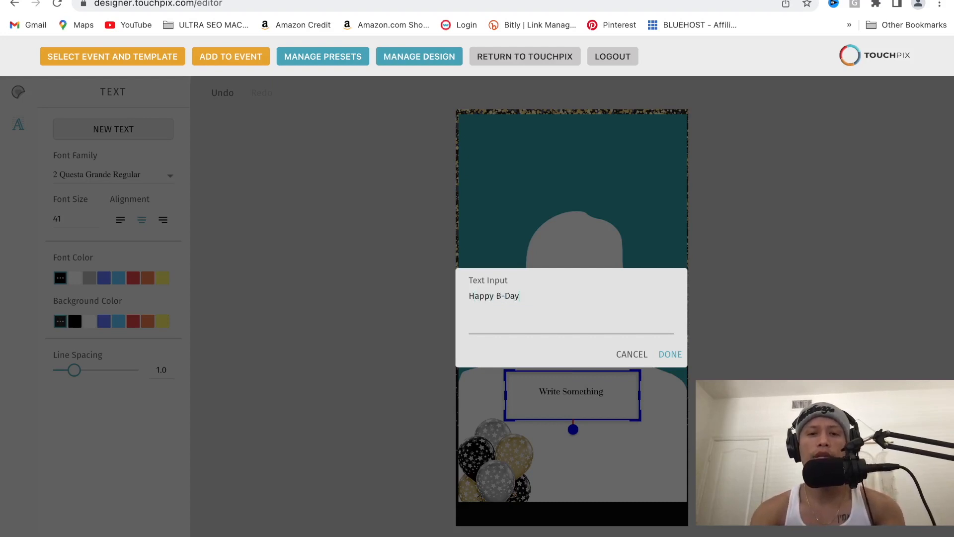
pyautogui.click(671, 355)
pyautogui.click(120, 174)
pyautogui.click(92, 251)
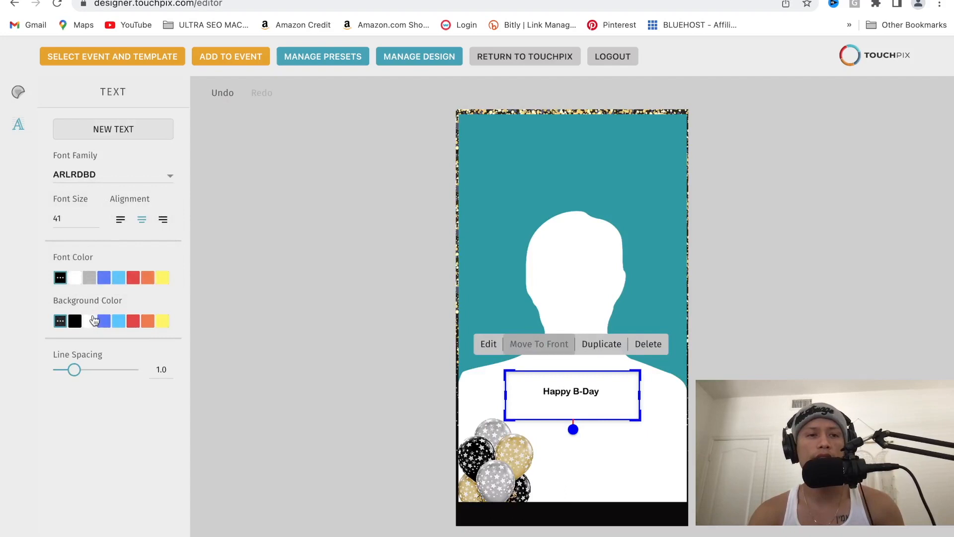
# Step: Try red and blue backgrounds behind the Happy B-Day text, returning it to no background color
pyautogui.click(134, 323)
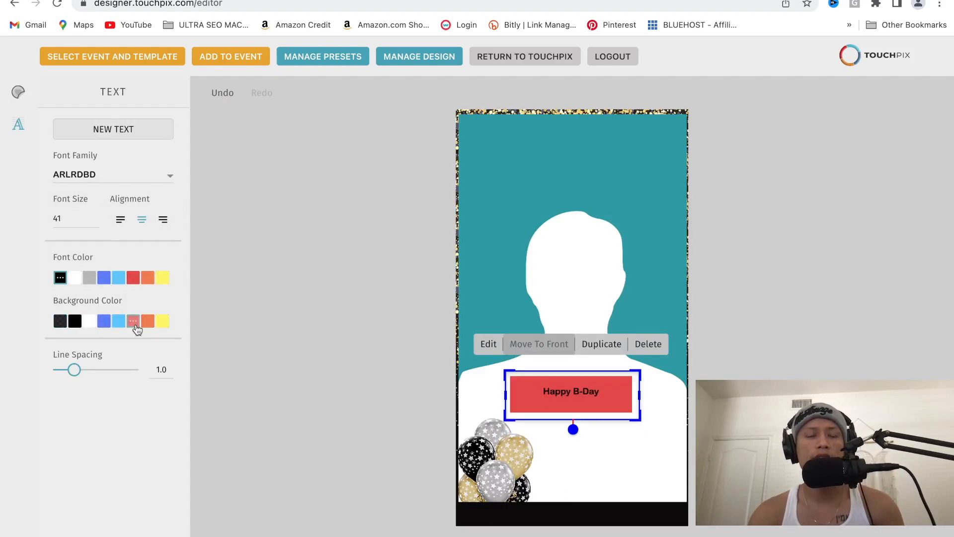
pyautogui.click(62, 323)
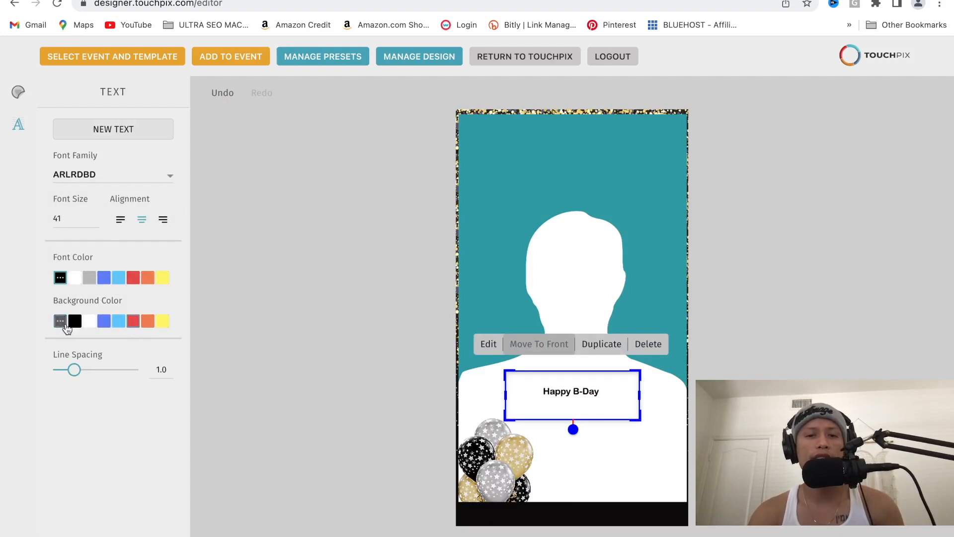
pyautogui.click(134, 322)
pyautogui.click(106, 323)
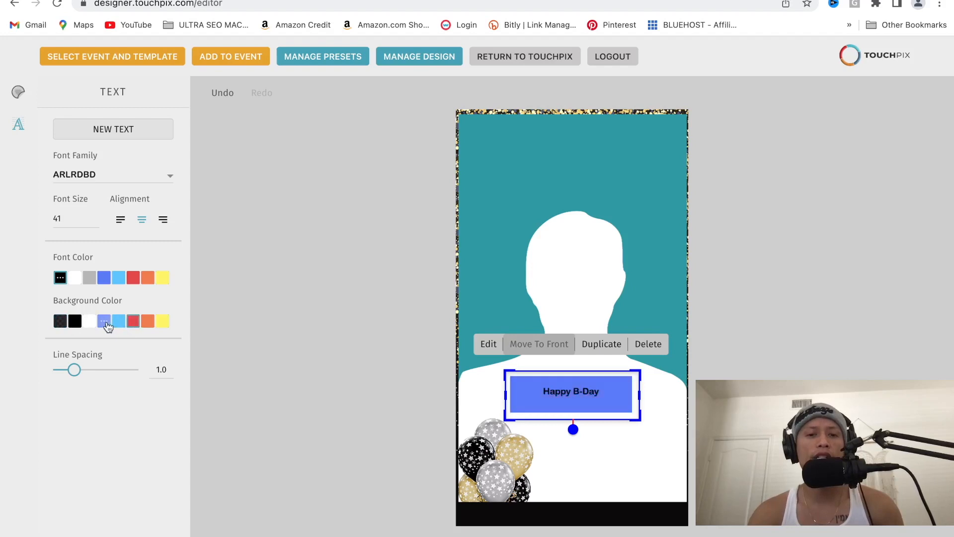
pyautogui.click(61, 322)
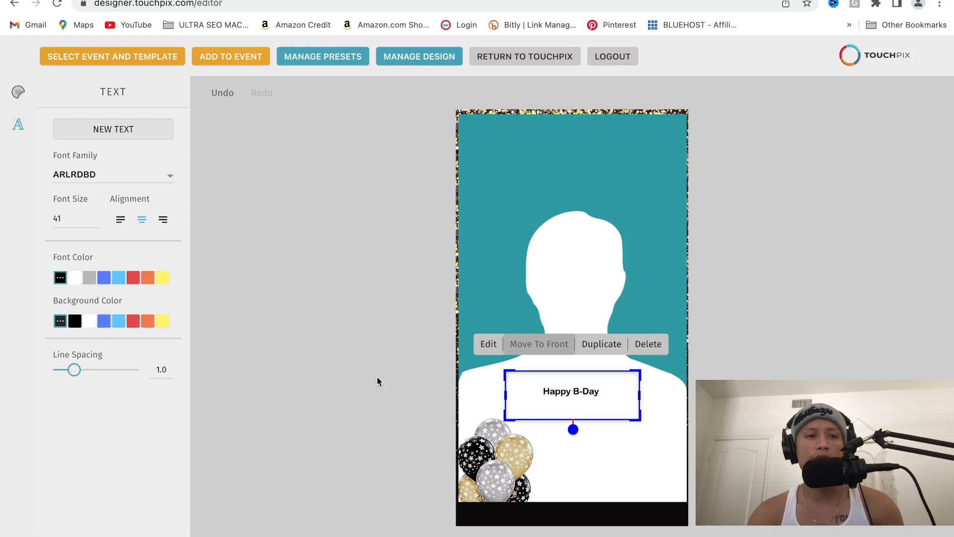
# Step: Move the Happy B-Day text down beside the balloons, just above the black band, and leave nothing selected
pyautogui.moveTo(588, 392); pyautogui.dragTo(576, 497)
pyautogui.click(593, 401)
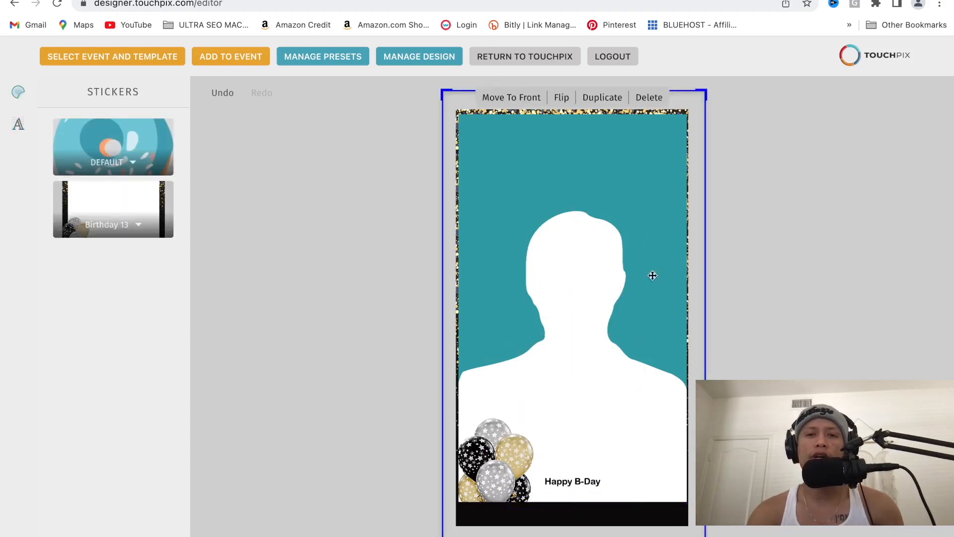
pyautogui.click(792, 272)
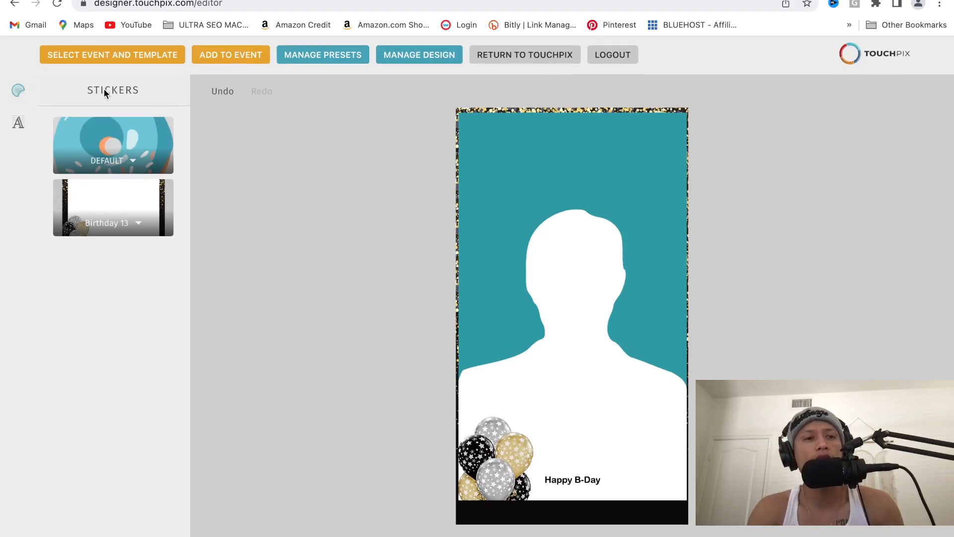
# Step: Examine the stickers available in the default set
pyautogui.click(104, 154)
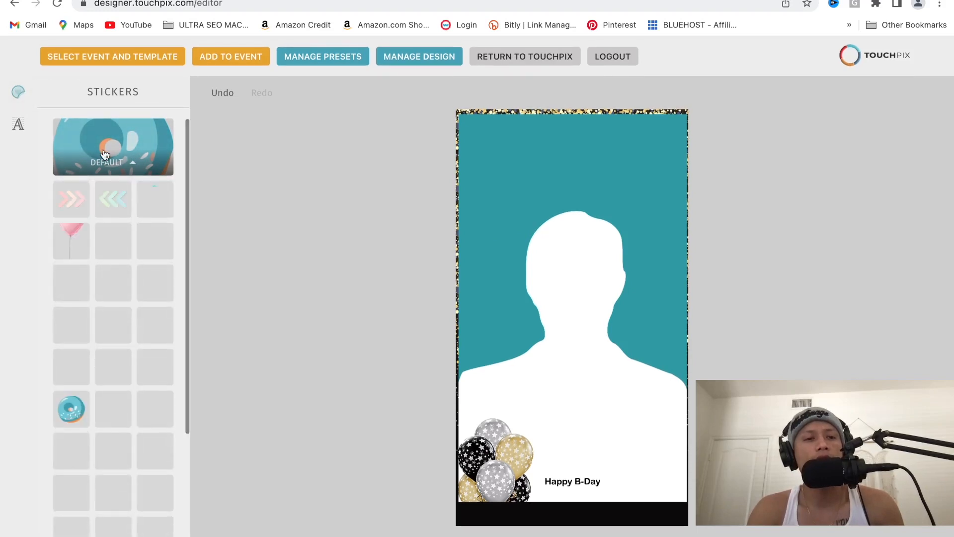
pyautogui.scroll(-3, 102, 308)
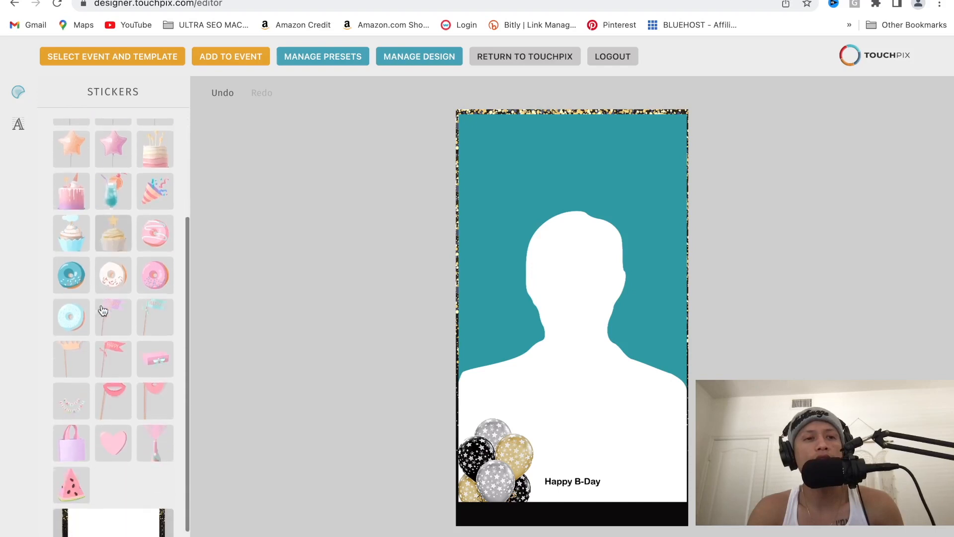
pyautogui.scroll(1, 102, 311)
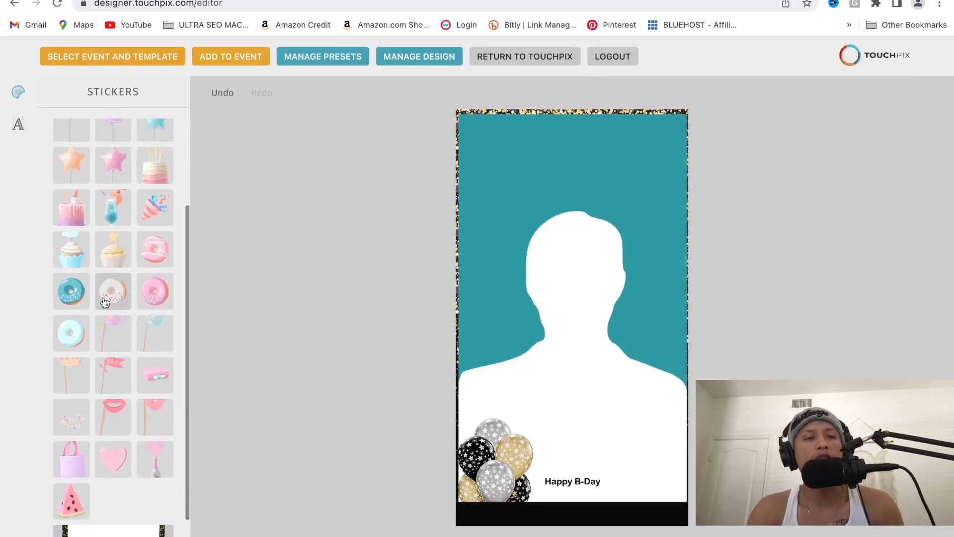
pyautogui.scroll(-1, 106, 310)
pyautogui.scroll(-1, 106, 309)
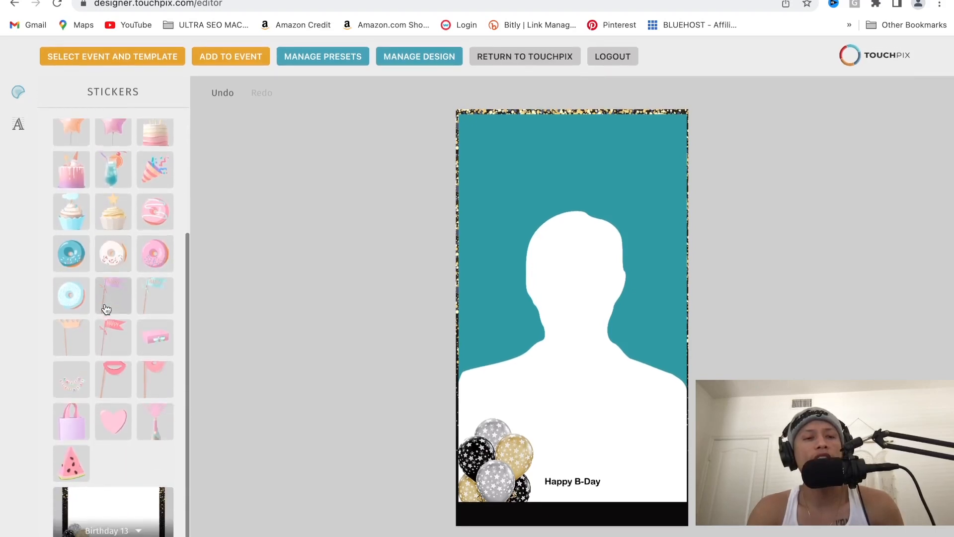
pyautogui.scroll(4, 106, 308)
pyautogui.scroll(-4, 105, 308)
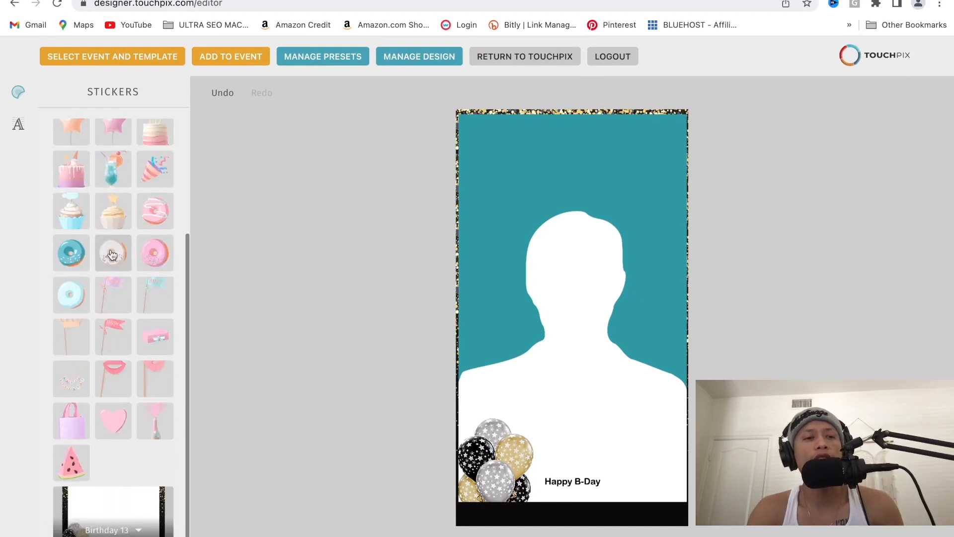
pyautogui.scroll(3, 141, 323)
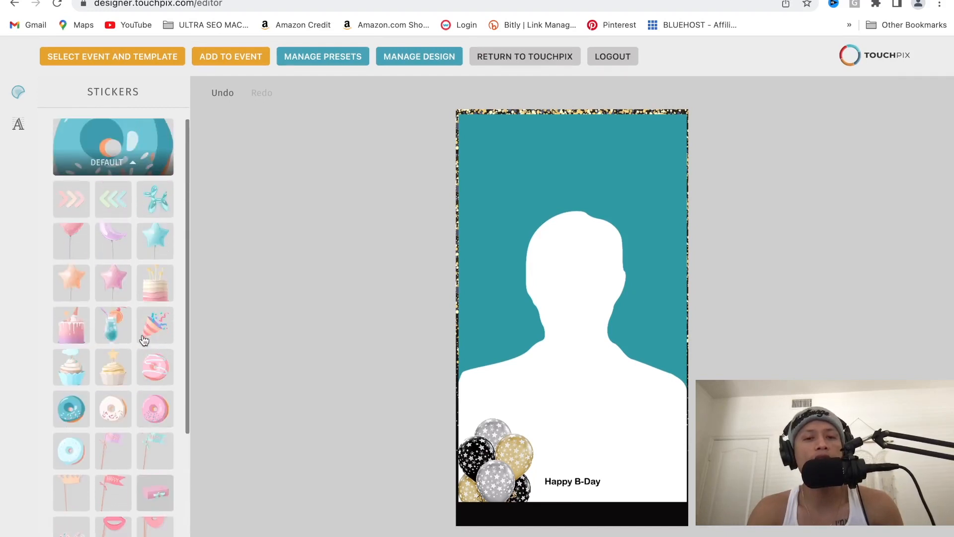
# Step: Nudge the glitter frame slightly to the left on the canvas and deselect it
pyautogui.click(647, 236)
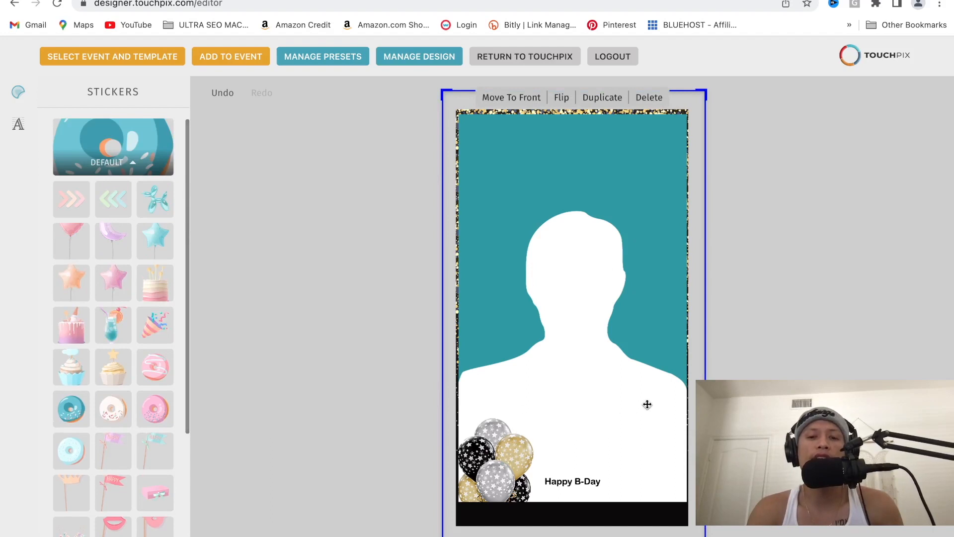
pyautogui.click(793, 278)
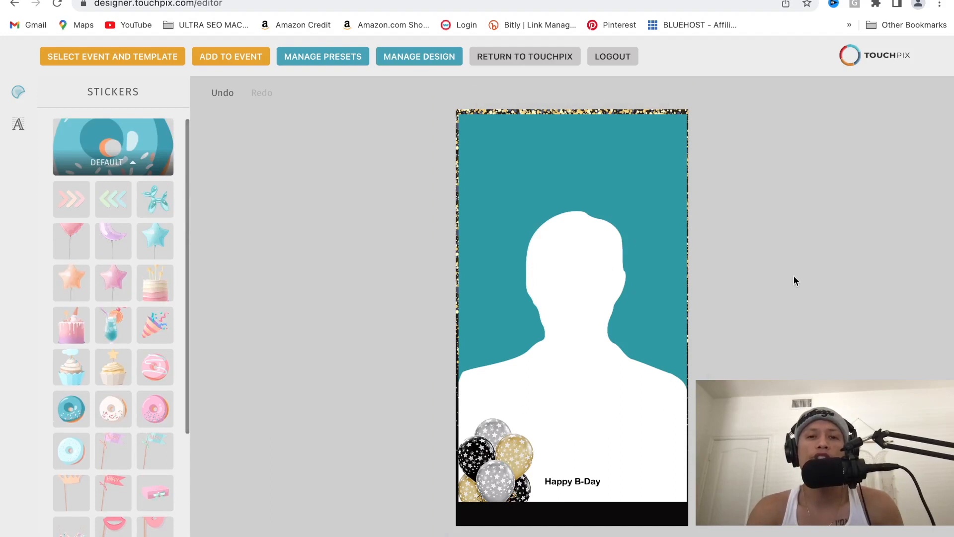
pyautogui.click(585, 234)
pyautogui.moveTo(586, 234); pyautogui.dragTo(570, 235)
pyautogui.click(791, 231)
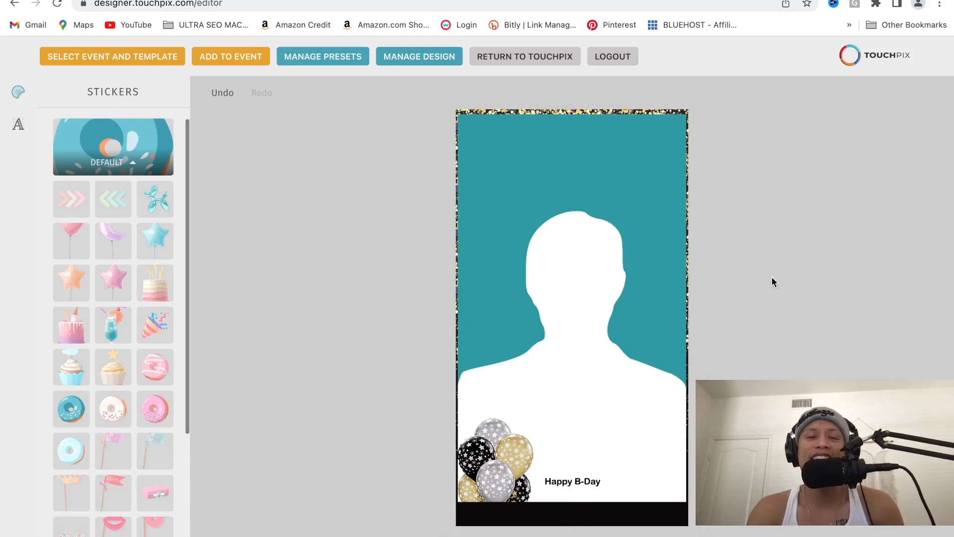
pyautogui.scroll(-1, 762, 311)
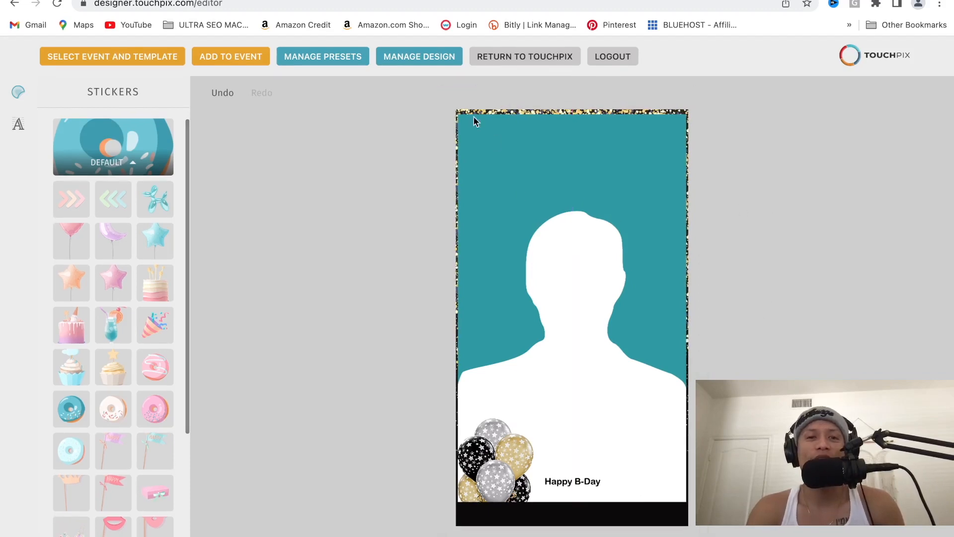
# Step: Add the finished overlay design to the event and leave the designer for the Touchpix account, confirming the return
pyautogui.click(416, 62)
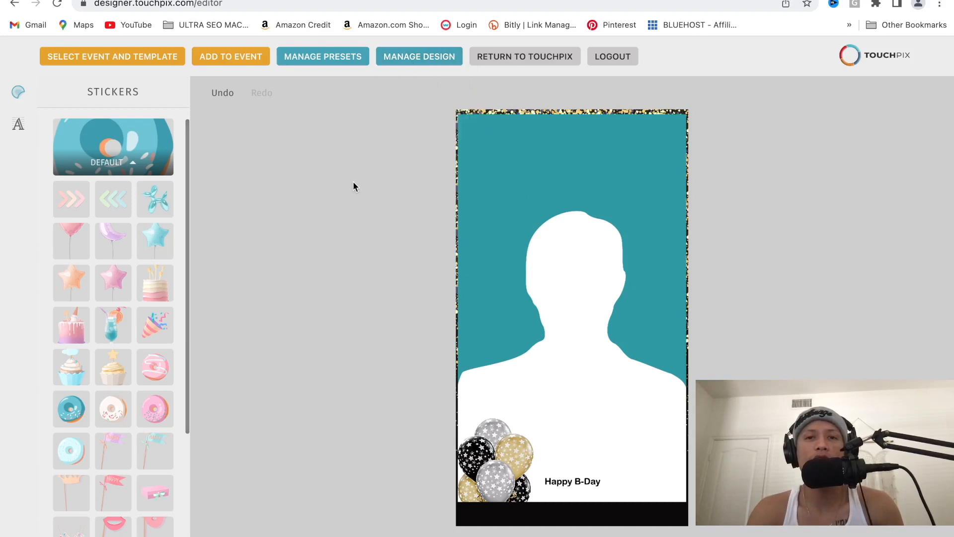
pyautogui.moveTo(323, 58)
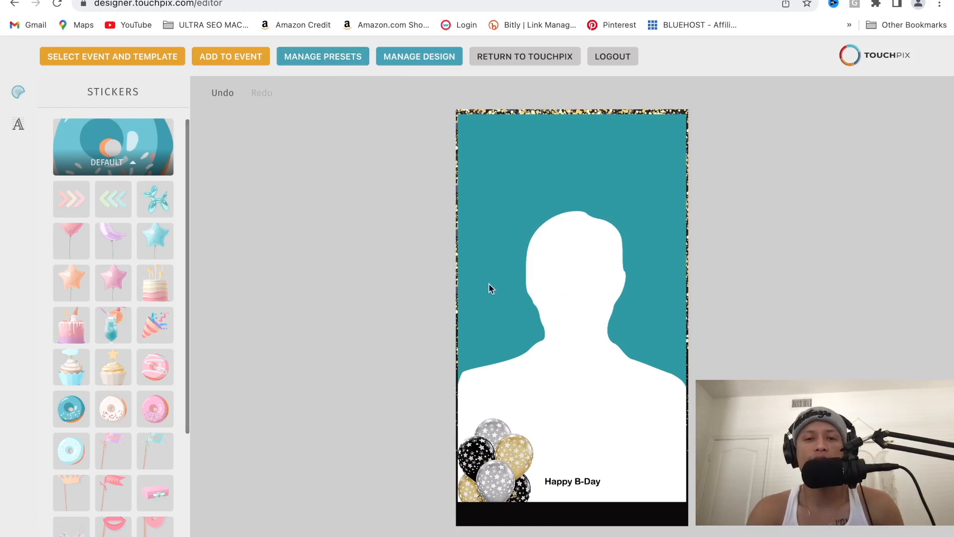
pyautogui.click(242, 62)
pyautogui.click(226, 58)
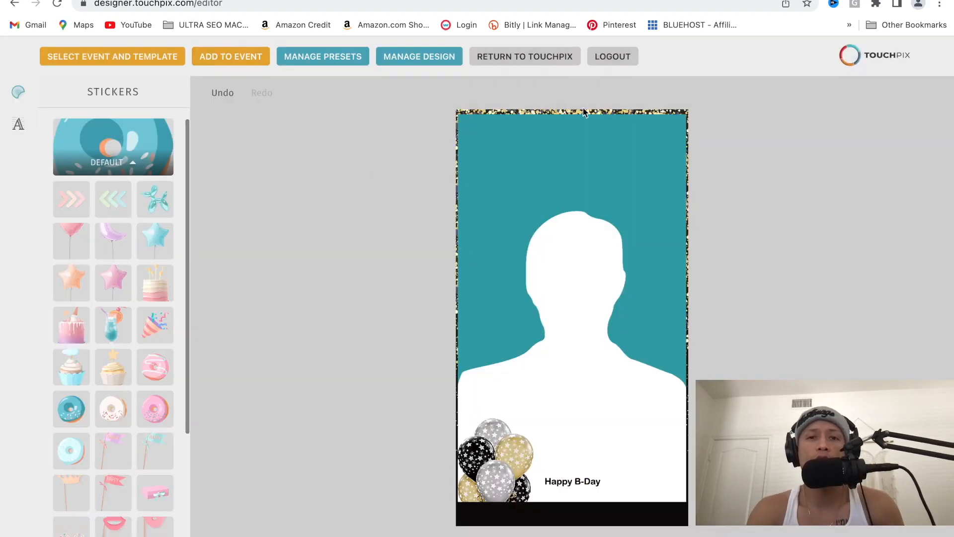
pyautogui.click(540, 61)
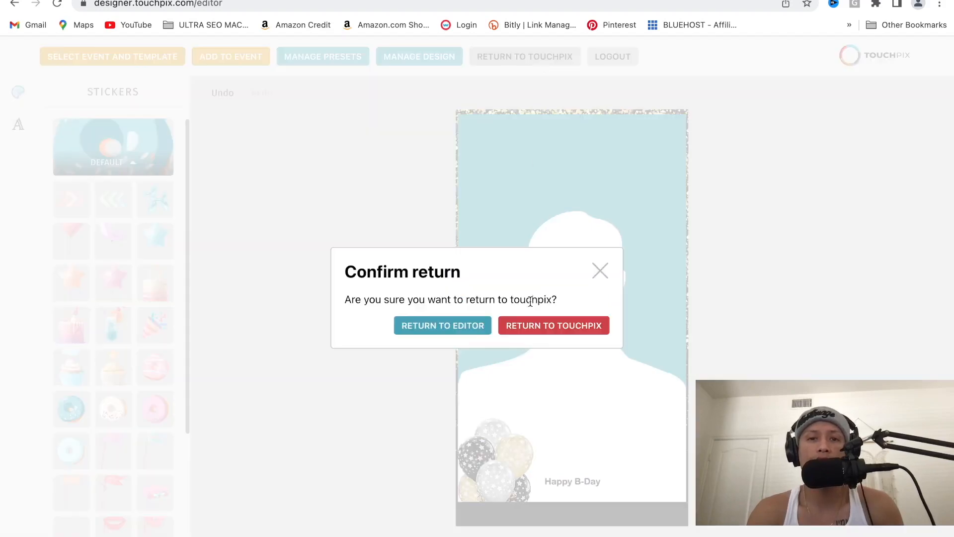
pyautogui.click(534, 330)
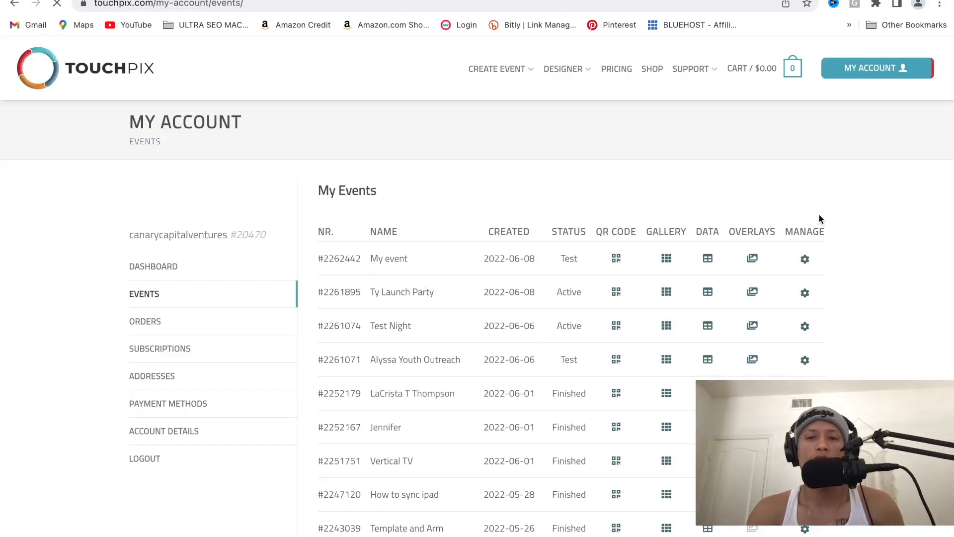
# Step: Open the overlays overview of the event "My event" and review its GIF, boomerang, video and slomo overlay previews
pyautogui.click(752, 260)
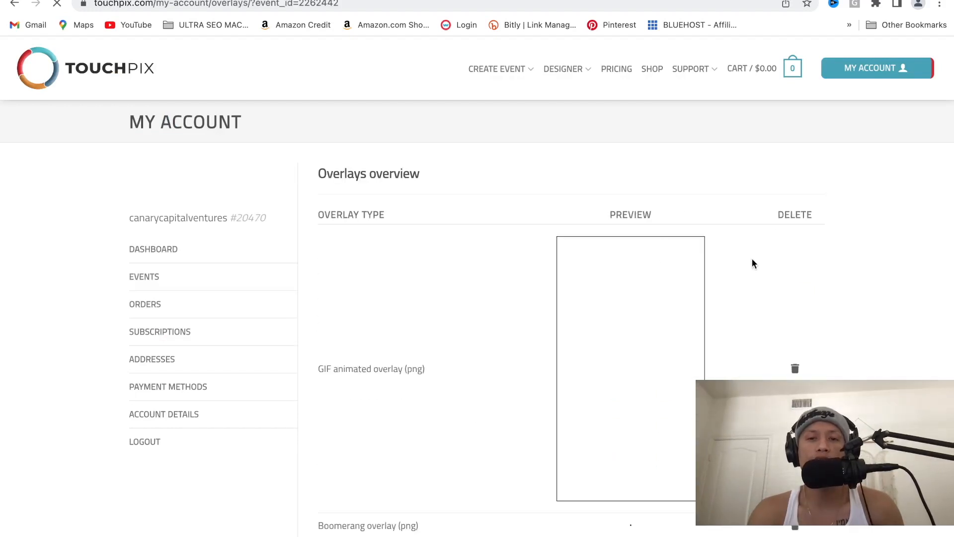
pyautogui.scroll(-9, 746, 263)
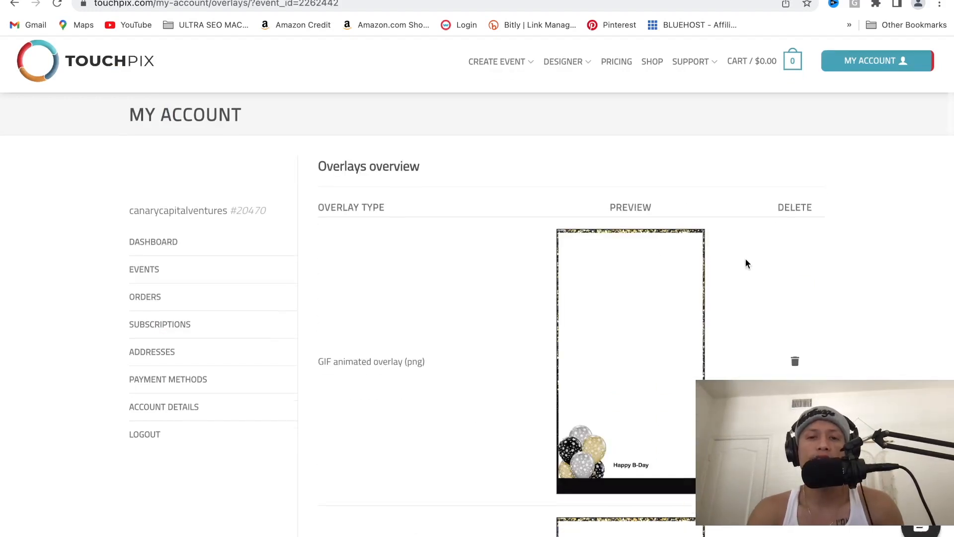
pyautogui.scroll(-12, 746, 263)
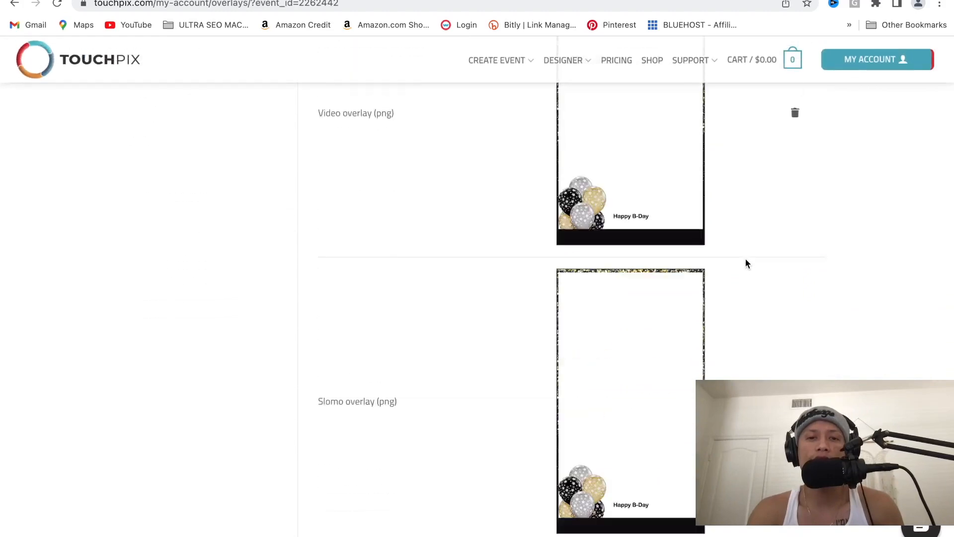
pyautogui.scroll(20, 745, 264)
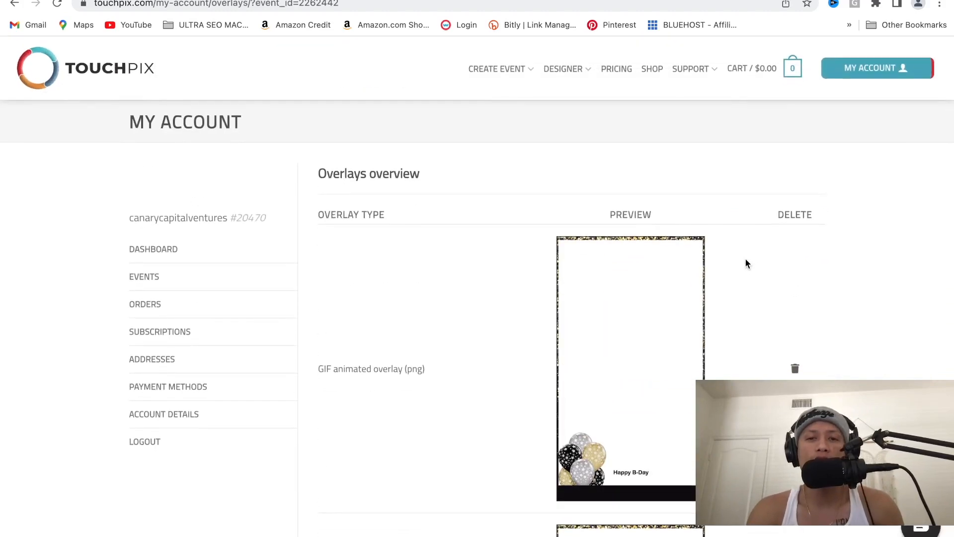
pyautogui.scroll(-5, 655, 270)
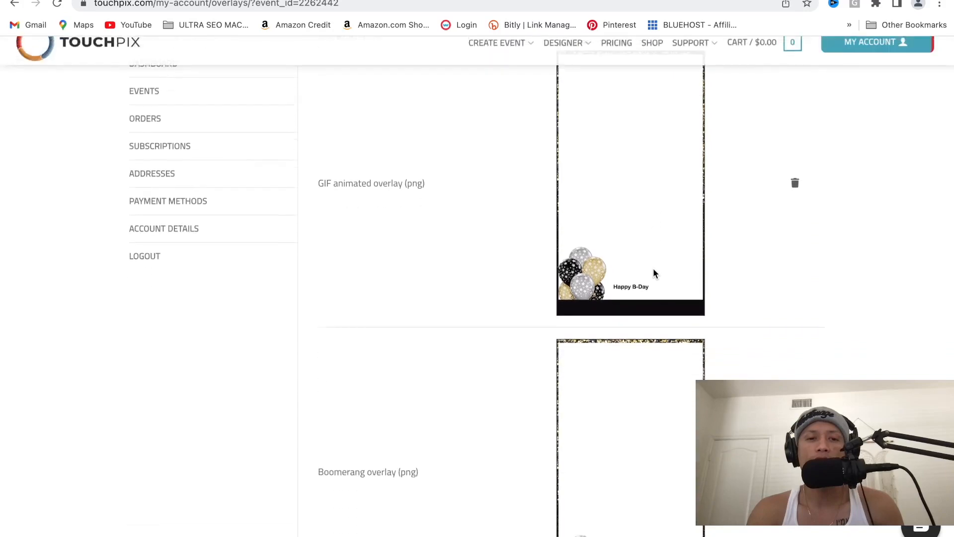
pyautogui.scroll(-14, 653, 273)
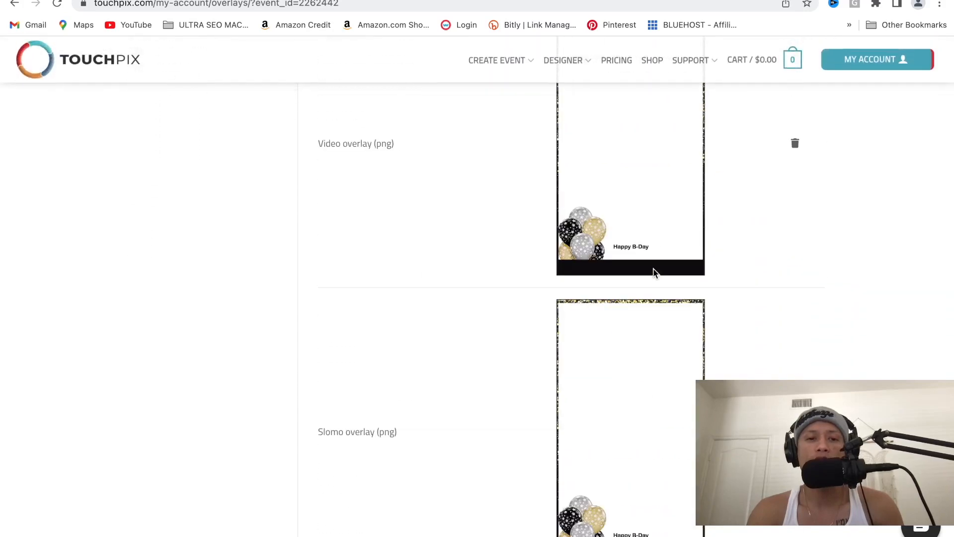
pyautogui.scroll(19, 653, 273)
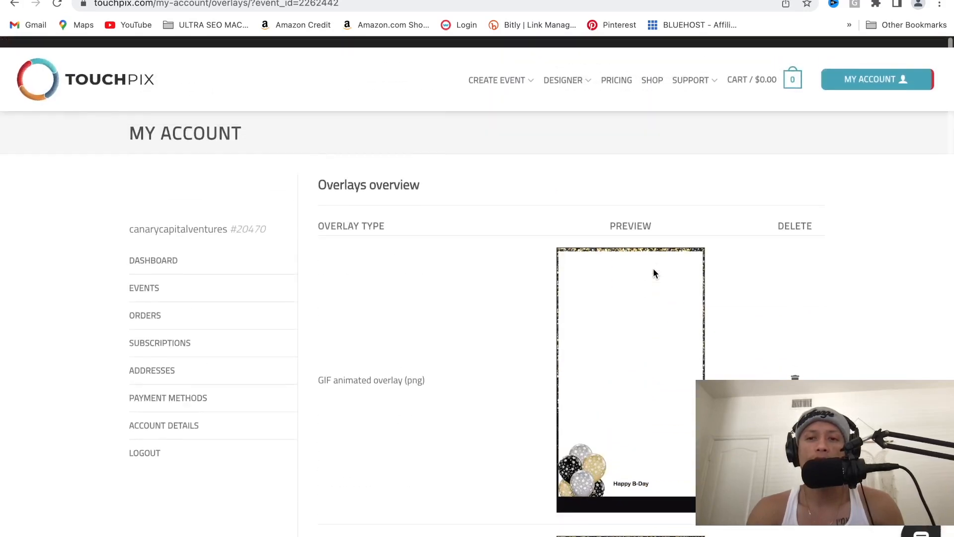
# Step: Delete the GIF animated overlay from the event's overlays and confirm the deletion
pyautogui.scroll(-2, 785, 295)
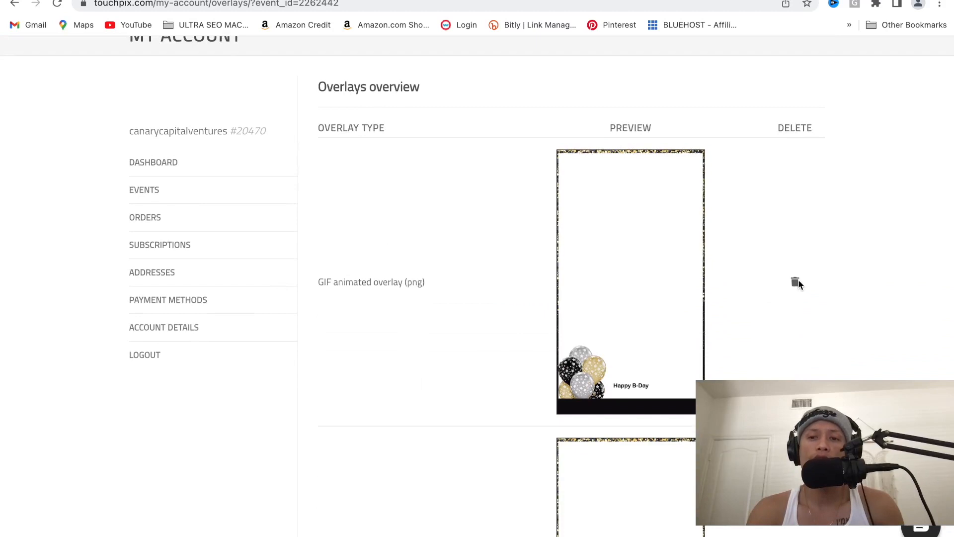
pyautogui.click(796, 283)
pyautogui.click(595, 89)
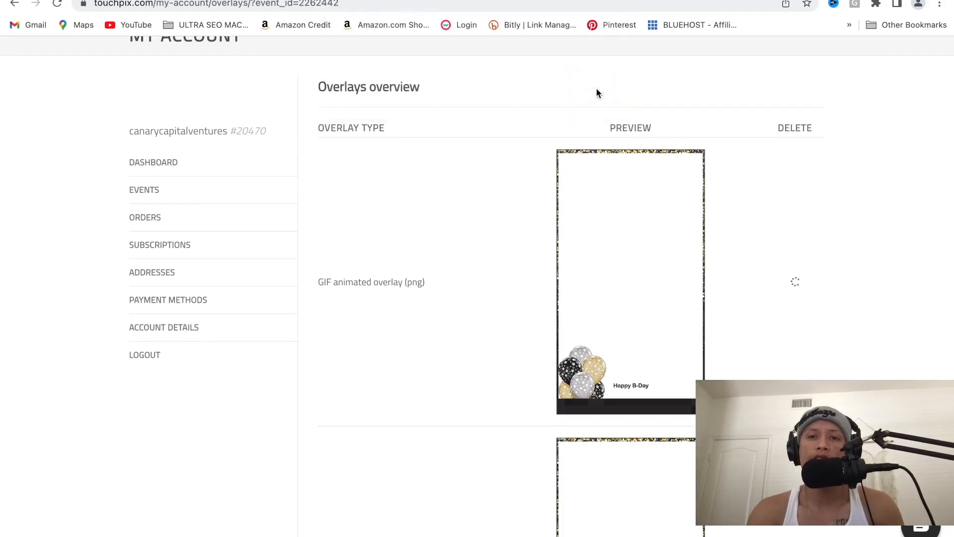
# Step: Delete the video overlay from the event's overlays and confirm the deletion
pyautogui.scroll(-10, 741, 199)
pyautogui.scroll(-4, 741, 203)
pyautogui.scroll(8, 741, 202)
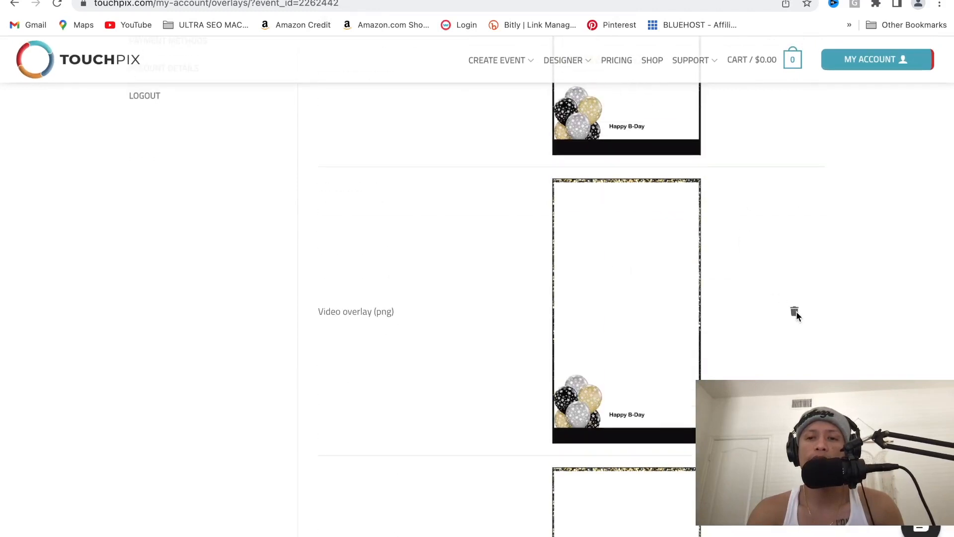
pyautogui.click(794, 311)
pyautogui.click(591, 89)
# Step: Delete the boomerang overlay from the event's overlays and confirm the deletion, keeping only the slomo overlay
pyautogui.scroll(4, 730, 235)
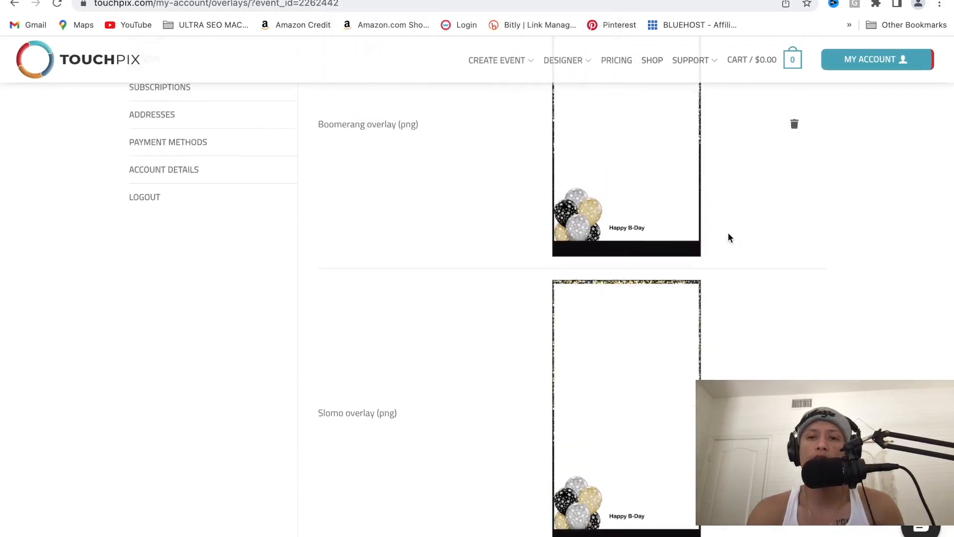
pyautogui.scroll(1, 790, 228)
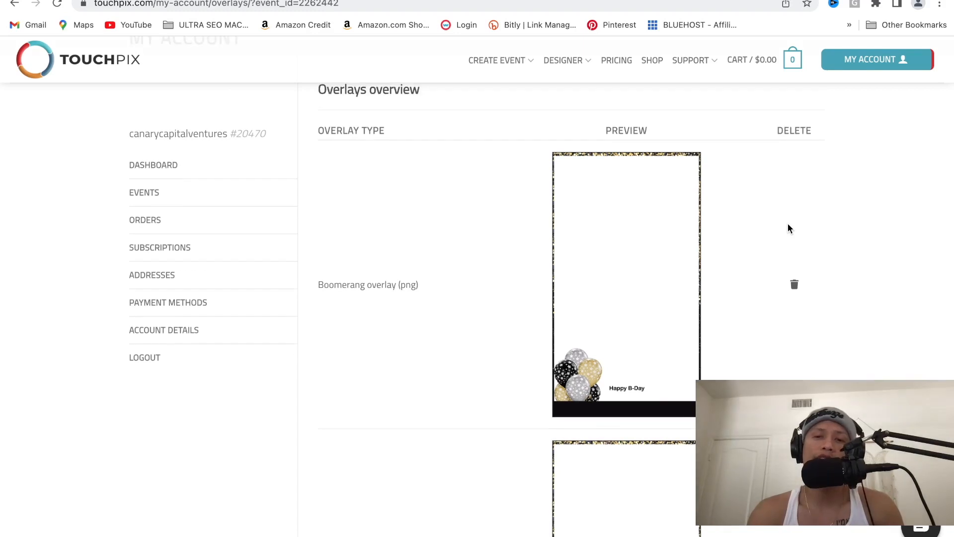
pyautogui.scroll(-4, 788, 229)
pyautogui.scroll(1, 788, 229)
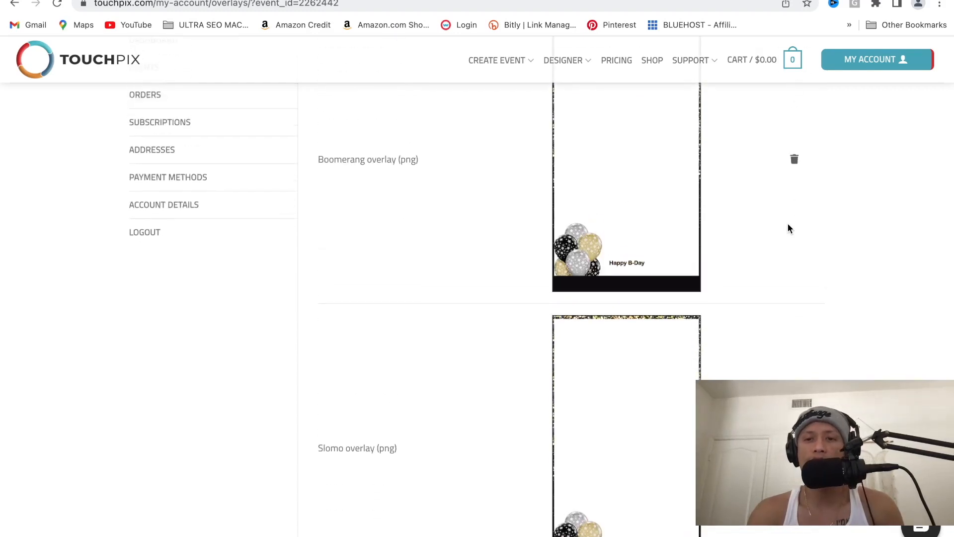
pyautogui.click(794, 160)
pyautogui.click(611, 96)
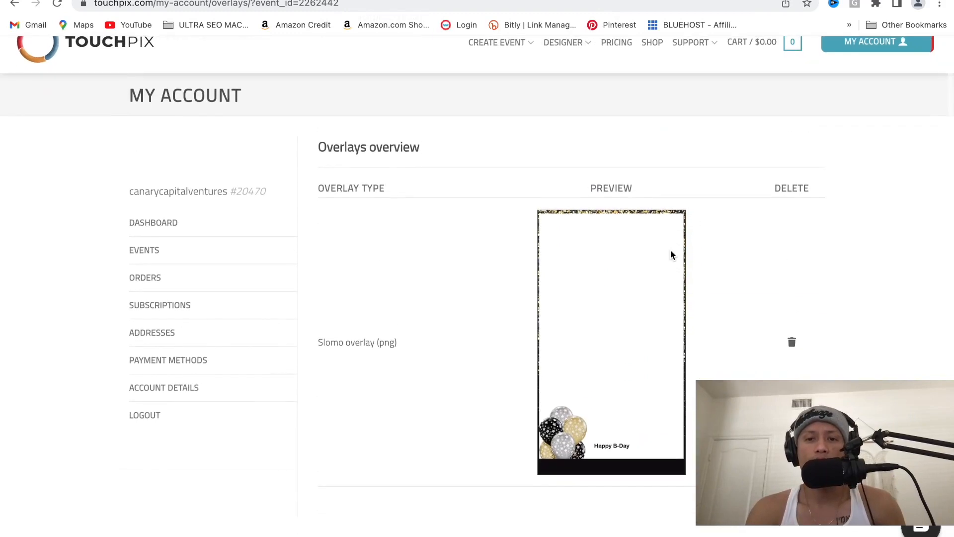
# Step: Return to the account's events list, reload it, and show the QR code of the event "My event"
pyautogui.click(169, 224)
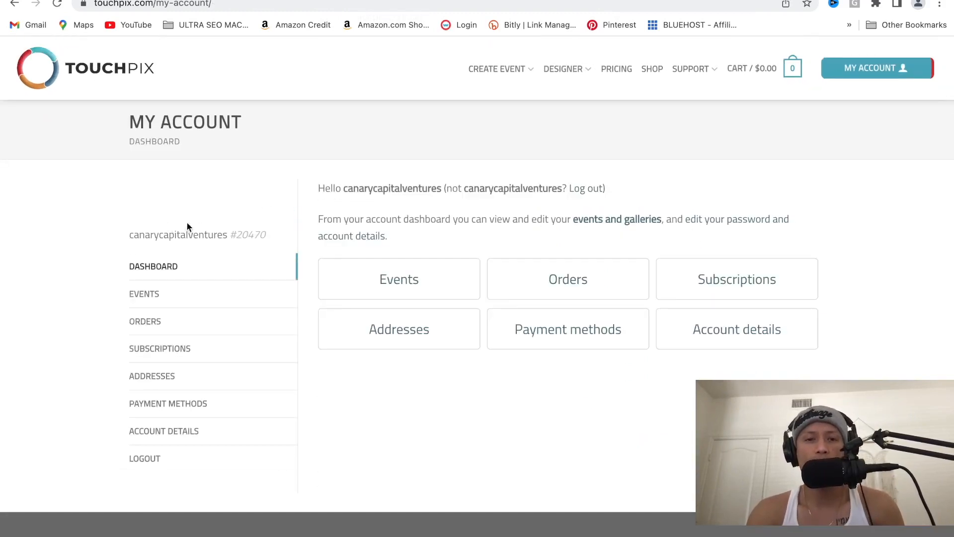
pyautogui.click(384, 280)
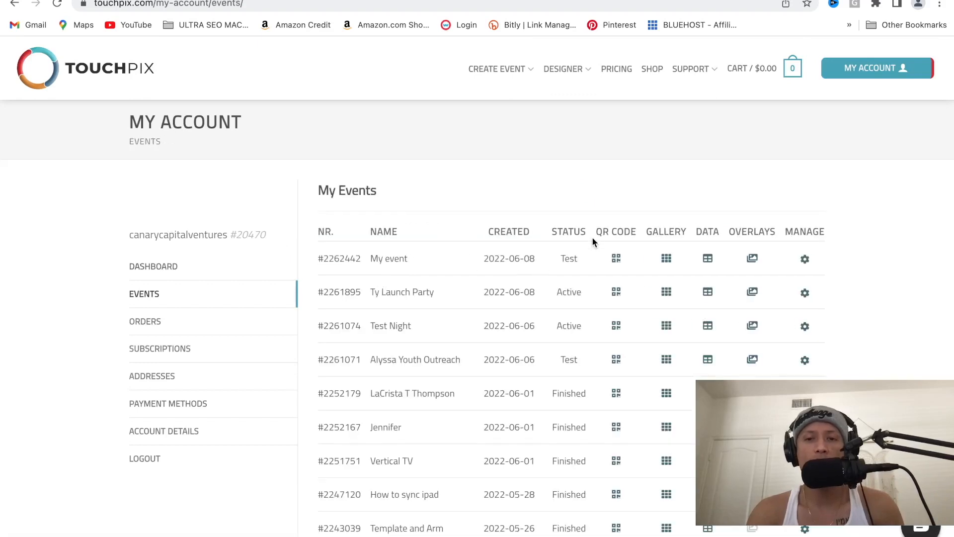
pyautogui.scroll(-1, 601, 214)
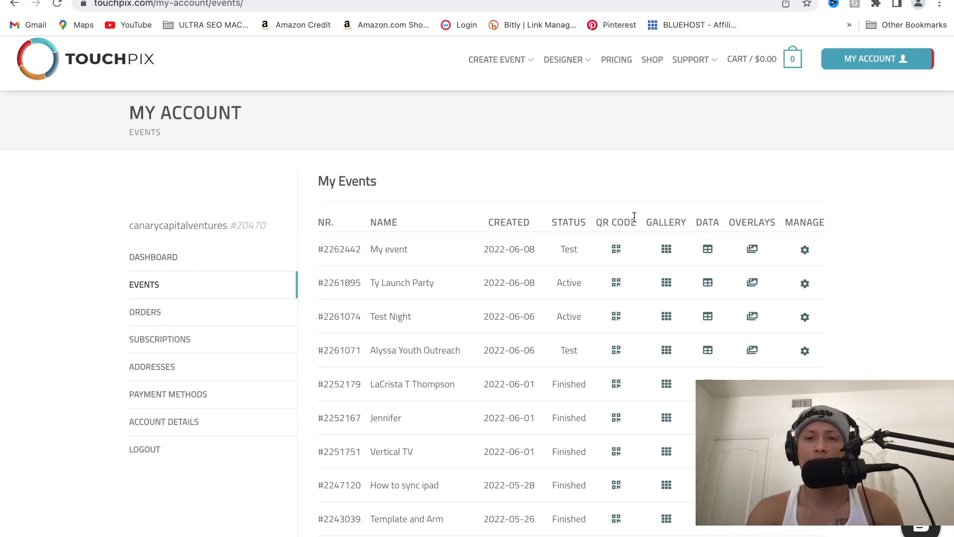
pyautogui.scroll(-1, 634, 218)
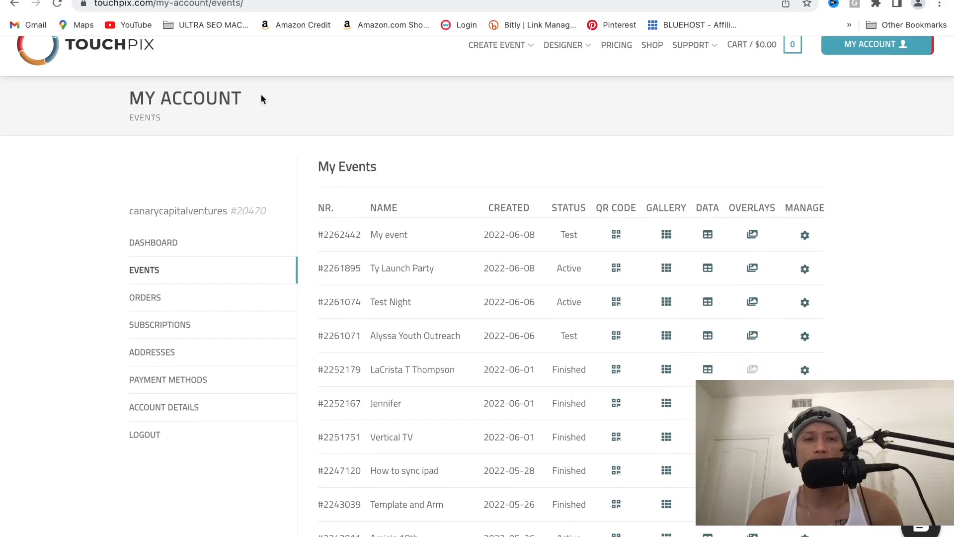
pyautogui.click(57, 5)
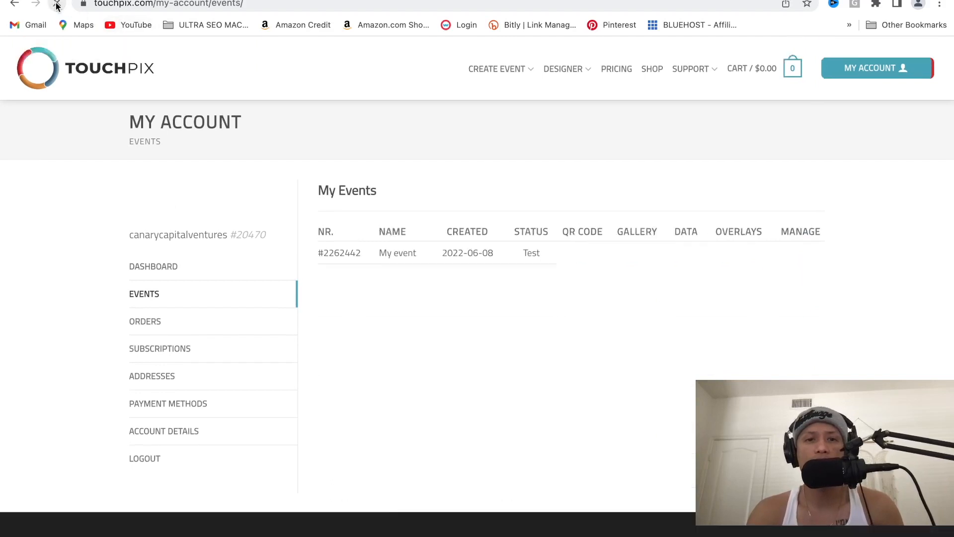
pyautogui.scroll(-1, 529, 247)
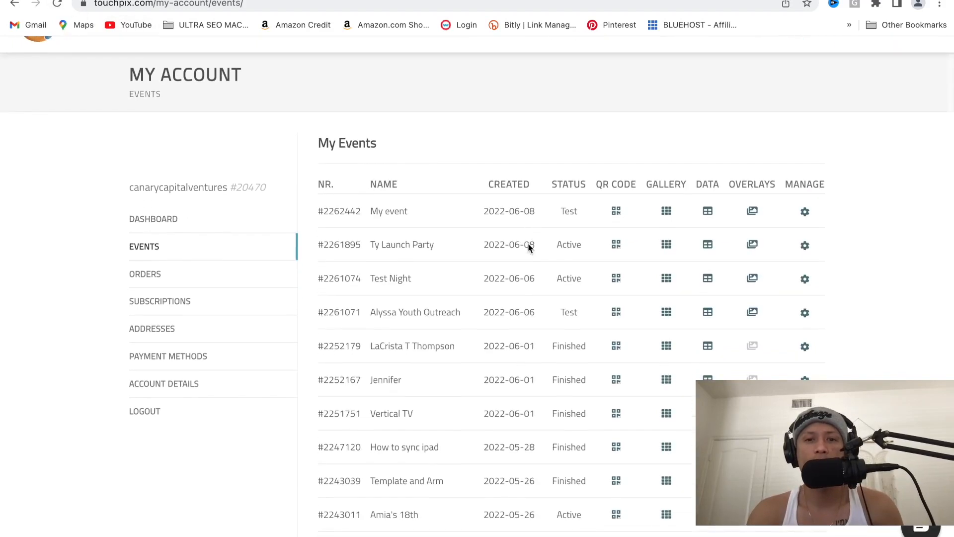
pyautogui.click(616, 211)
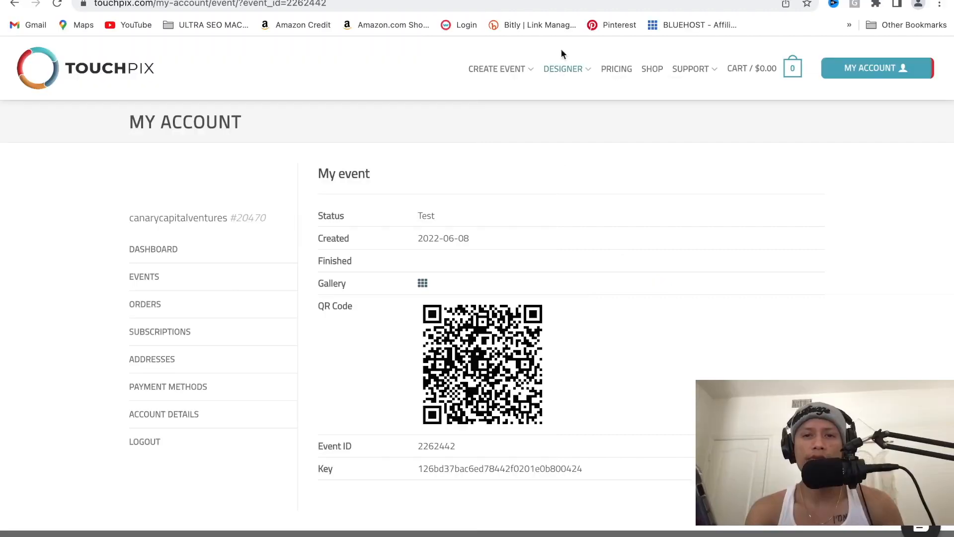
# Step: Open the new designer (beta) and look through the available photo and video templates
pyautogui.moveTo(801, 69)
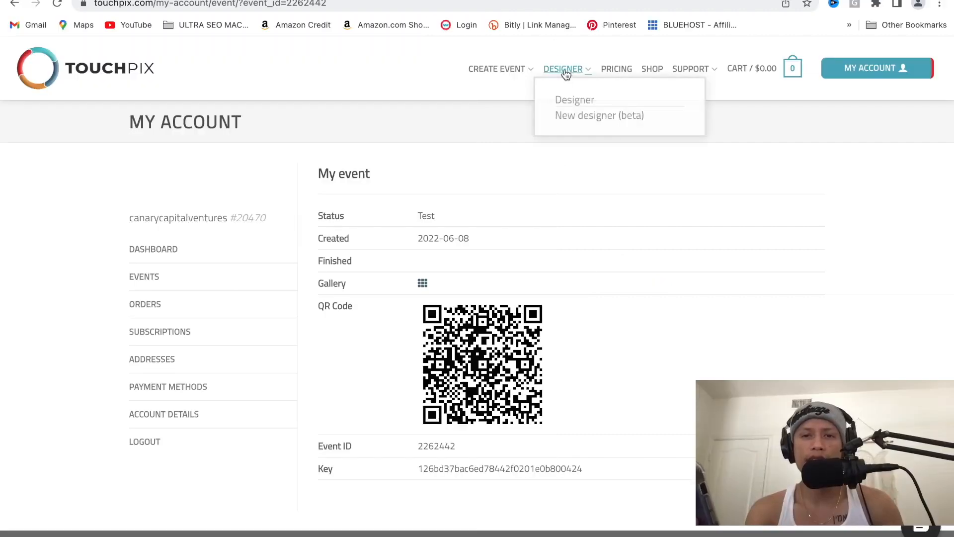
pyautogui.click(580, 119)
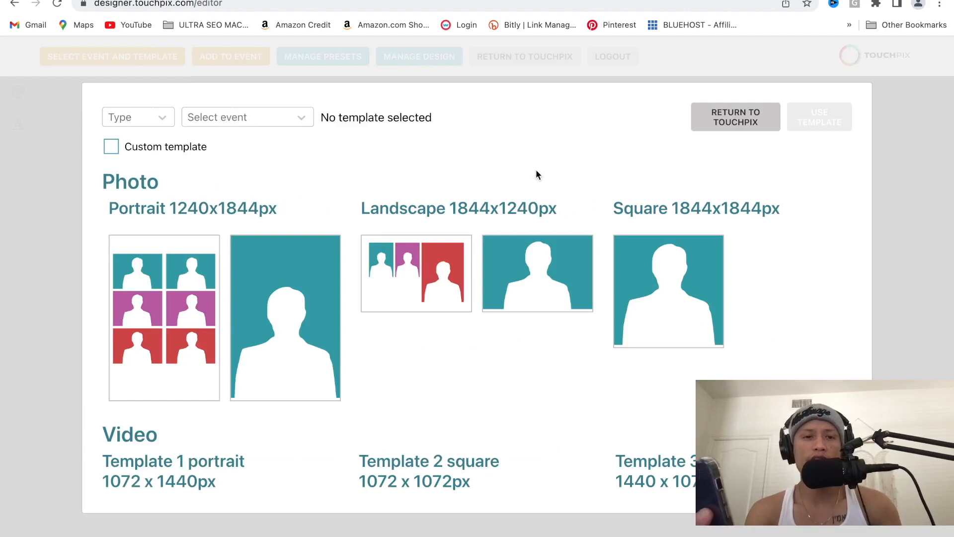
pyautogui.scroll(-3, 535, 175)
pyautogui.scroll(3, 536, 175)
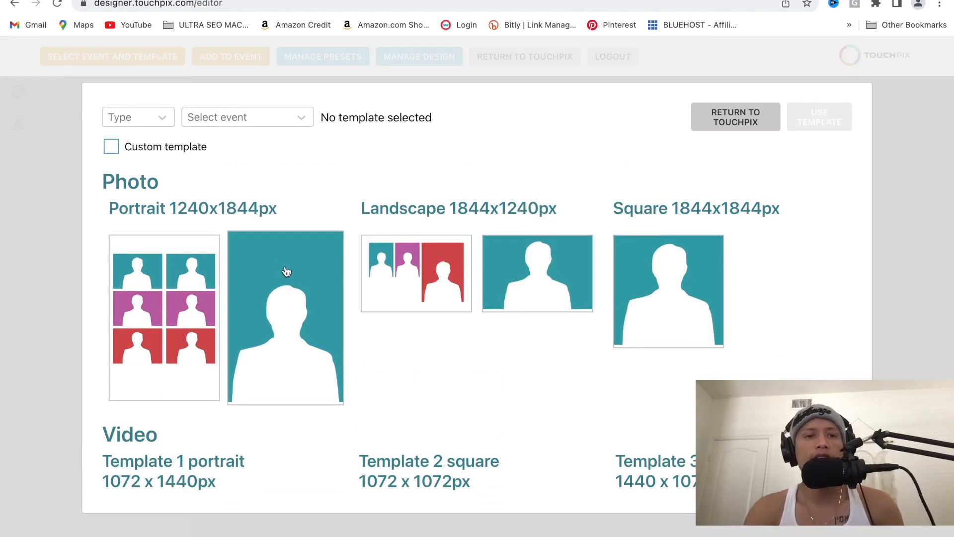
pyautogui.scroll(-6, 286, 271)
pyautogui.scroll(2, 193, 280)
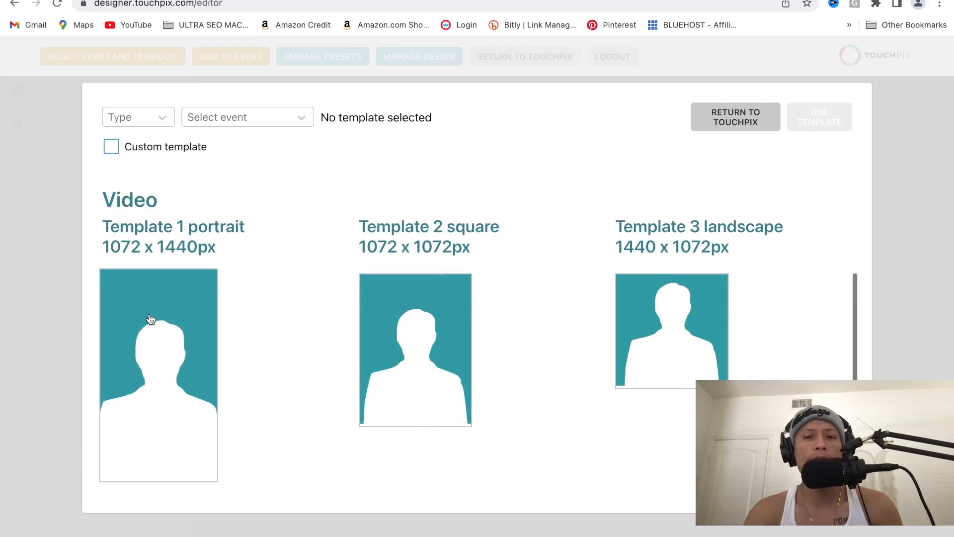
pyautogui.scroll(-4, 149, 320)
pyautogui.scroll(2, 149, 318)
pyautogui.scroll(5, 149, 316)
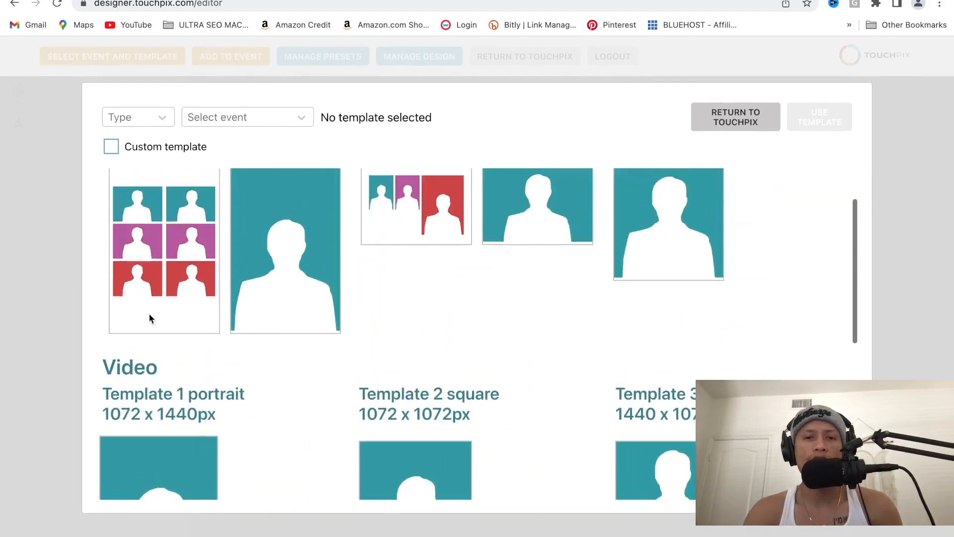